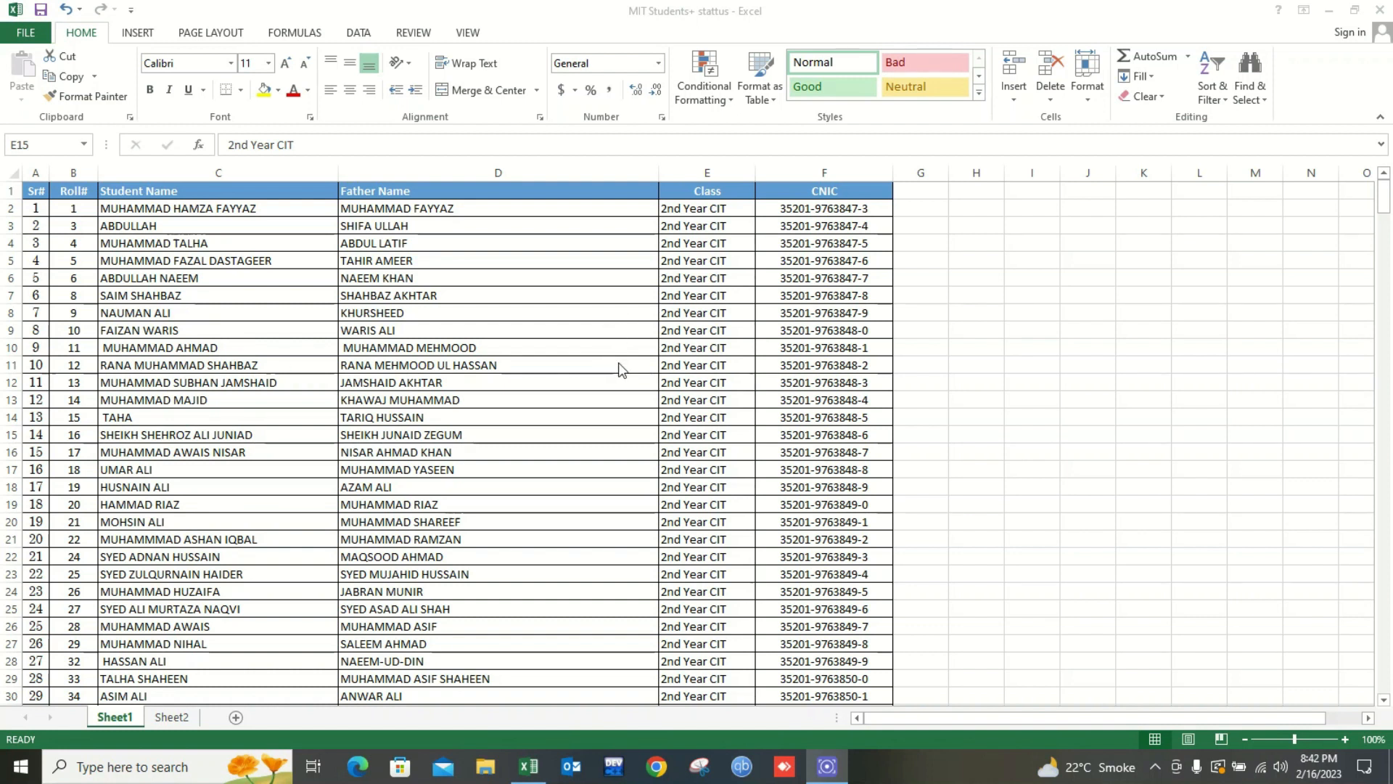
Look through the Class column of the student list to find where the 2nd Year CIT records occur
{"action": "left_click", "coordinate": [403, 419]}
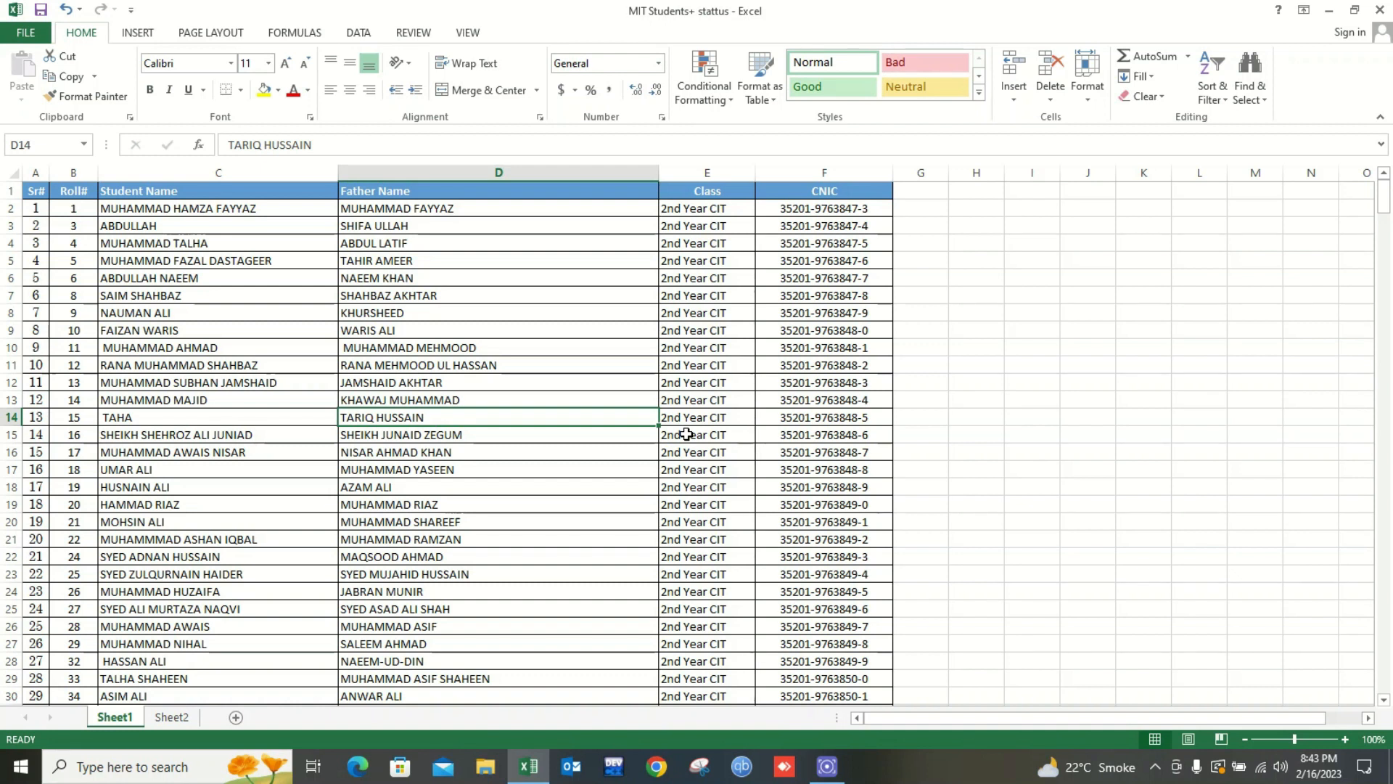
{"action": "left_click_drag", "start_coordinate": [695, 243], "coordinate": [708, 317]}
{"action": "scroll", "coordinate": [699, 339], "scroll_direction": "down", "scroll_amount": 15}
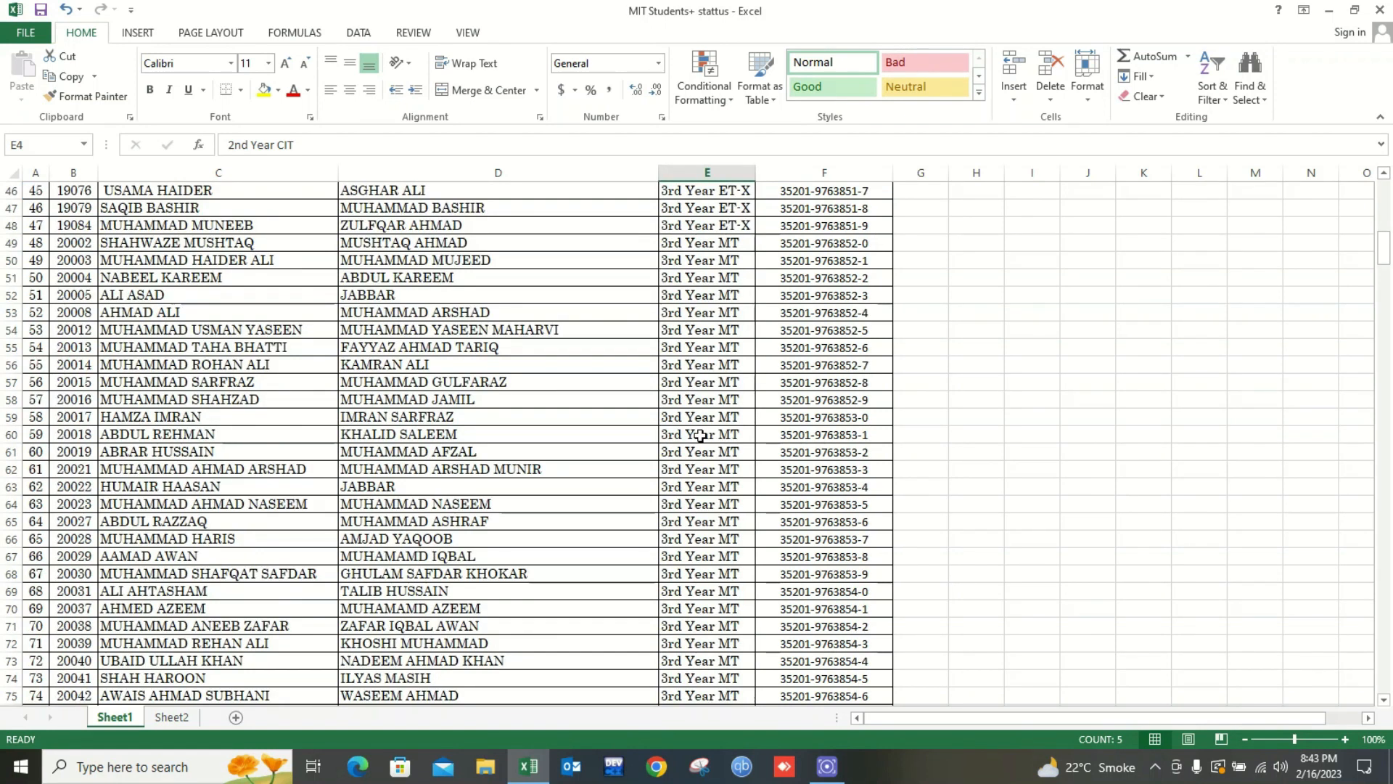
{"action": "scroll", "coordinate": [701, 436], "scroll_direction": "down", "scroll_amount": 15}
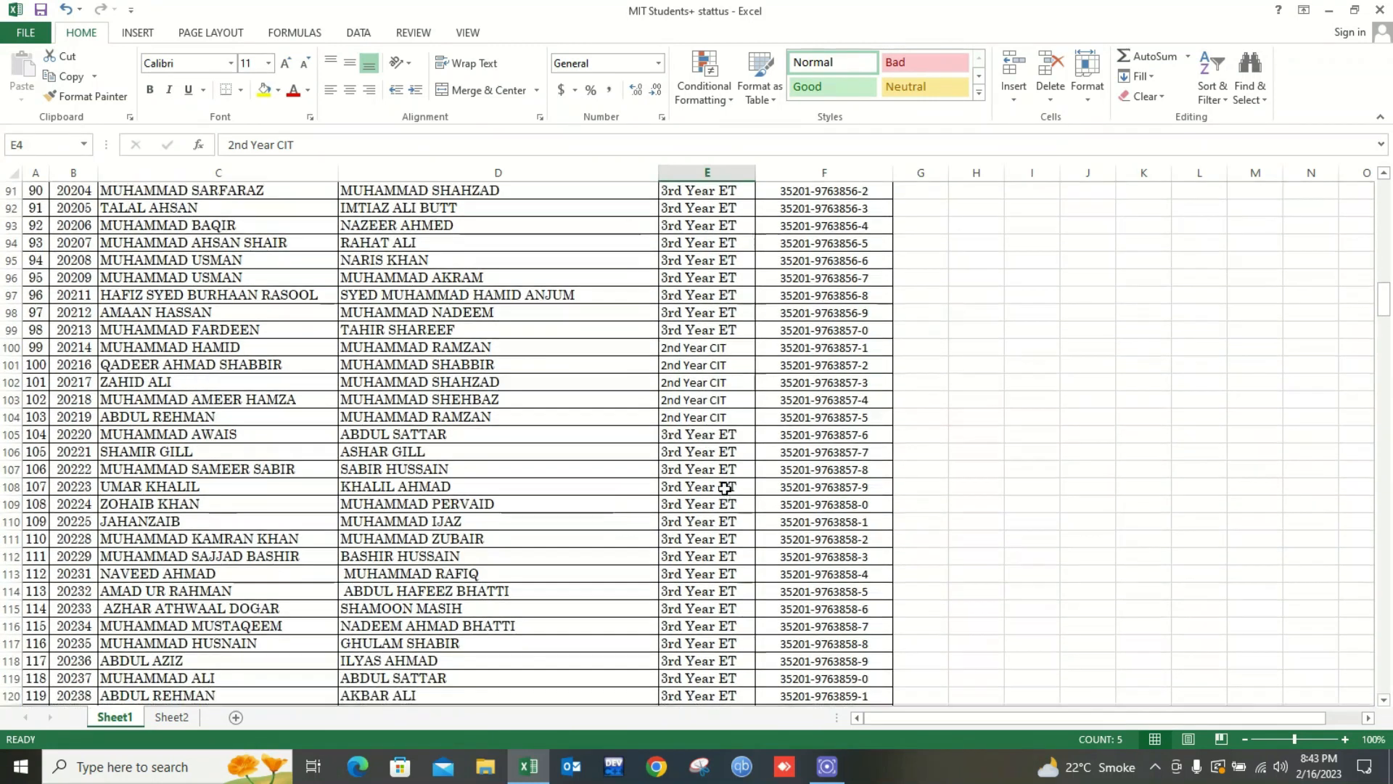
{"action": "left_click_drag", "start_coordinate": [707, 349], "coordinate": [709, 383]}
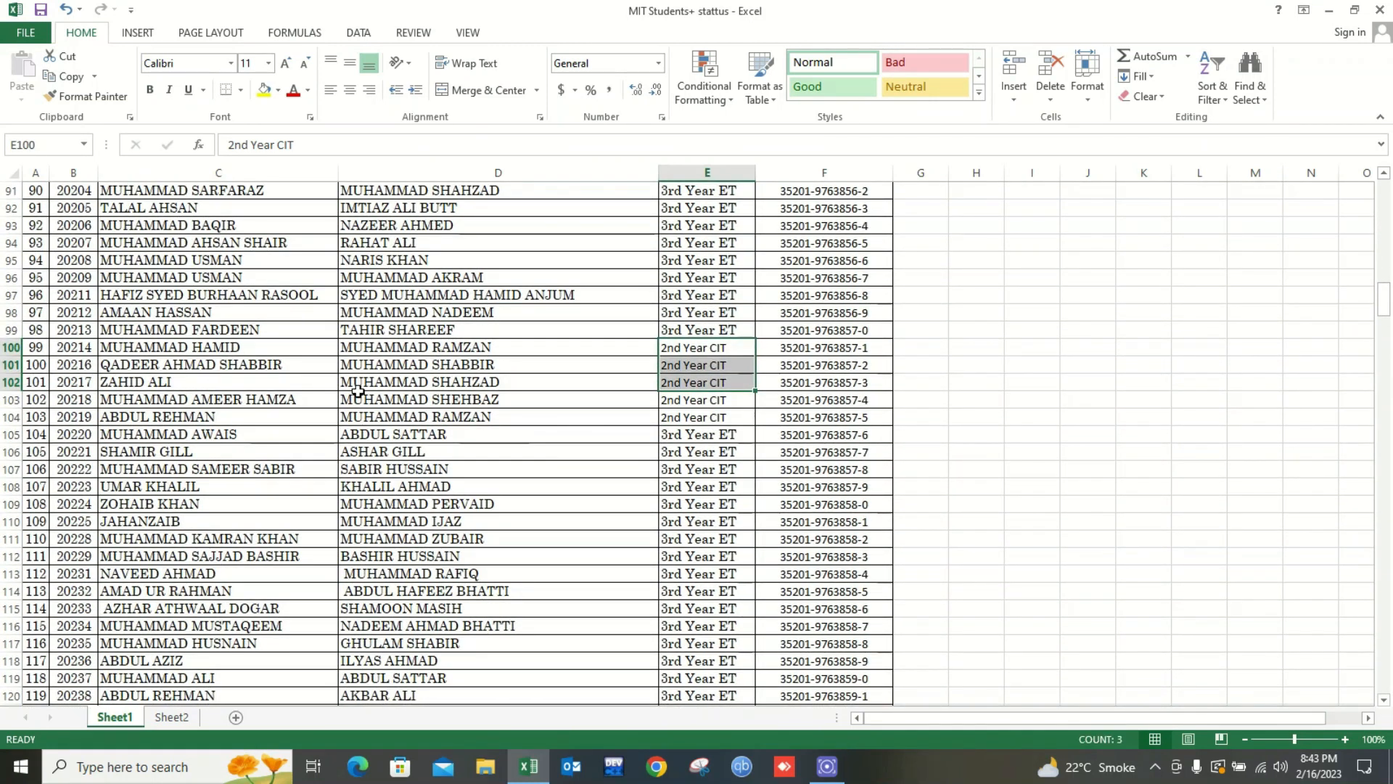
{"action": "scroll", "coordinate": [514, 504], "scroll_direction": "down", "scroll_amount": 3}
{"action": "scroll", "coordinate": [515, 504], "scroll_direction": "down", "scroll_amount": 3}
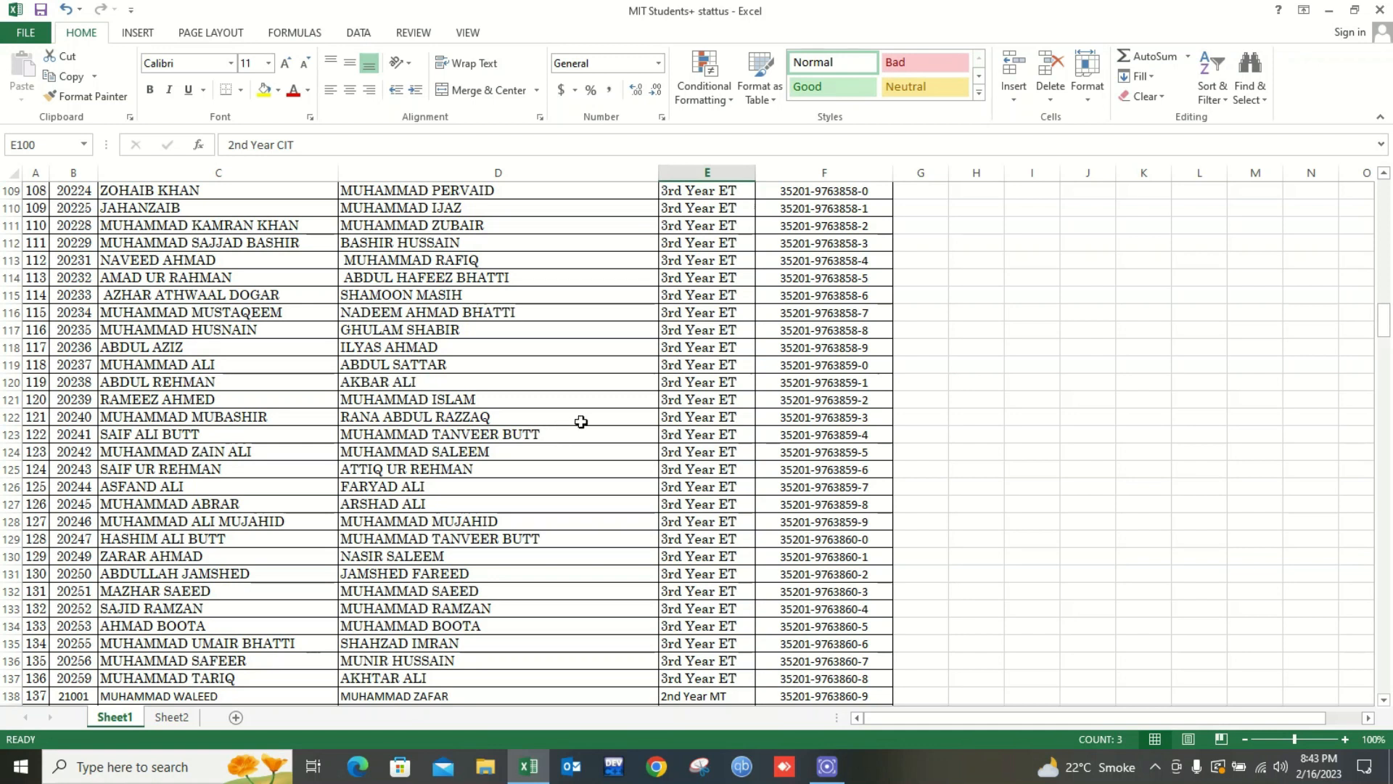
{"action": "scroll", "coordinate": [574, 428], "scroll_direction": "down", "scroll_amount": 12}
{"action": "scroll", "coordinate": [591, 413], "scroll_direction": "up", "scroll_amount": 2}
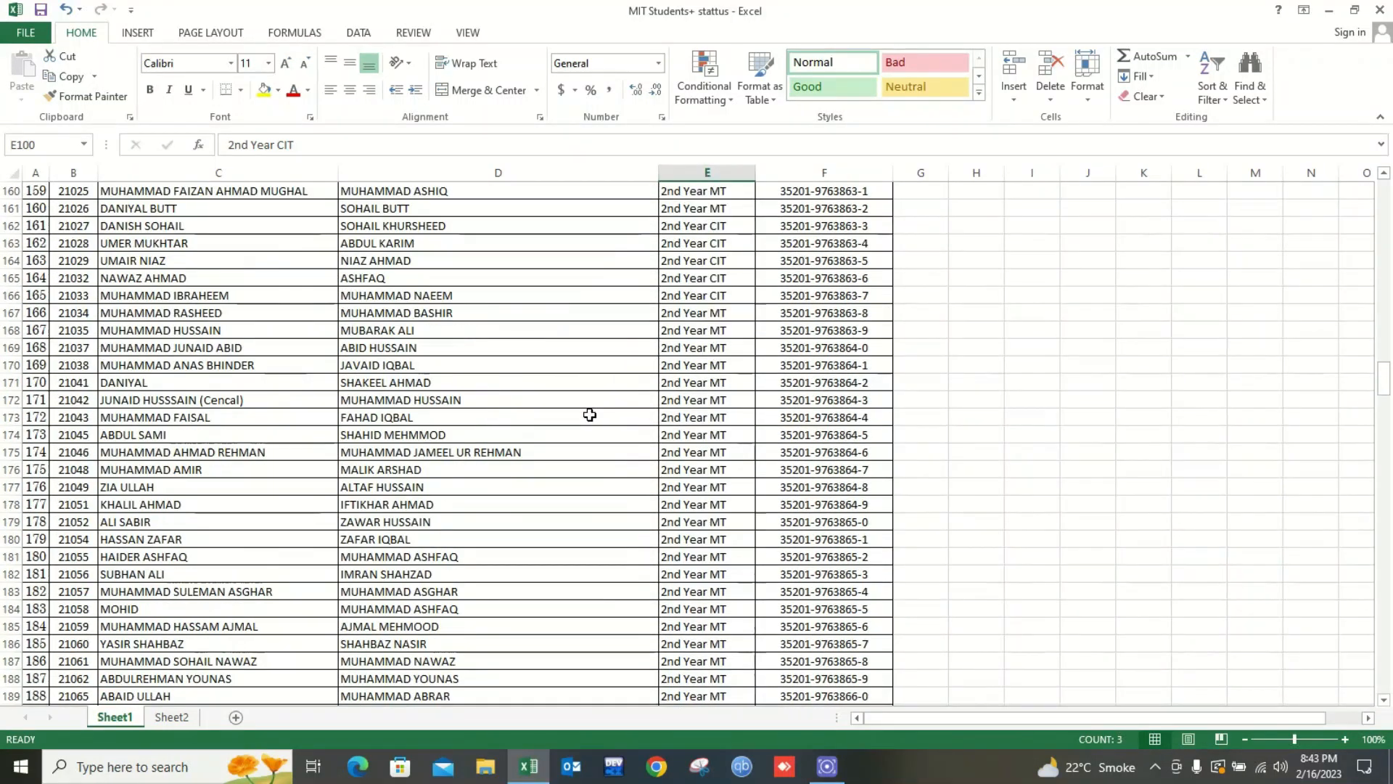
{"action": "left_click", "coordinate": [735, 602]}
{"action": "left_click", "coordinate": [734, 625]}
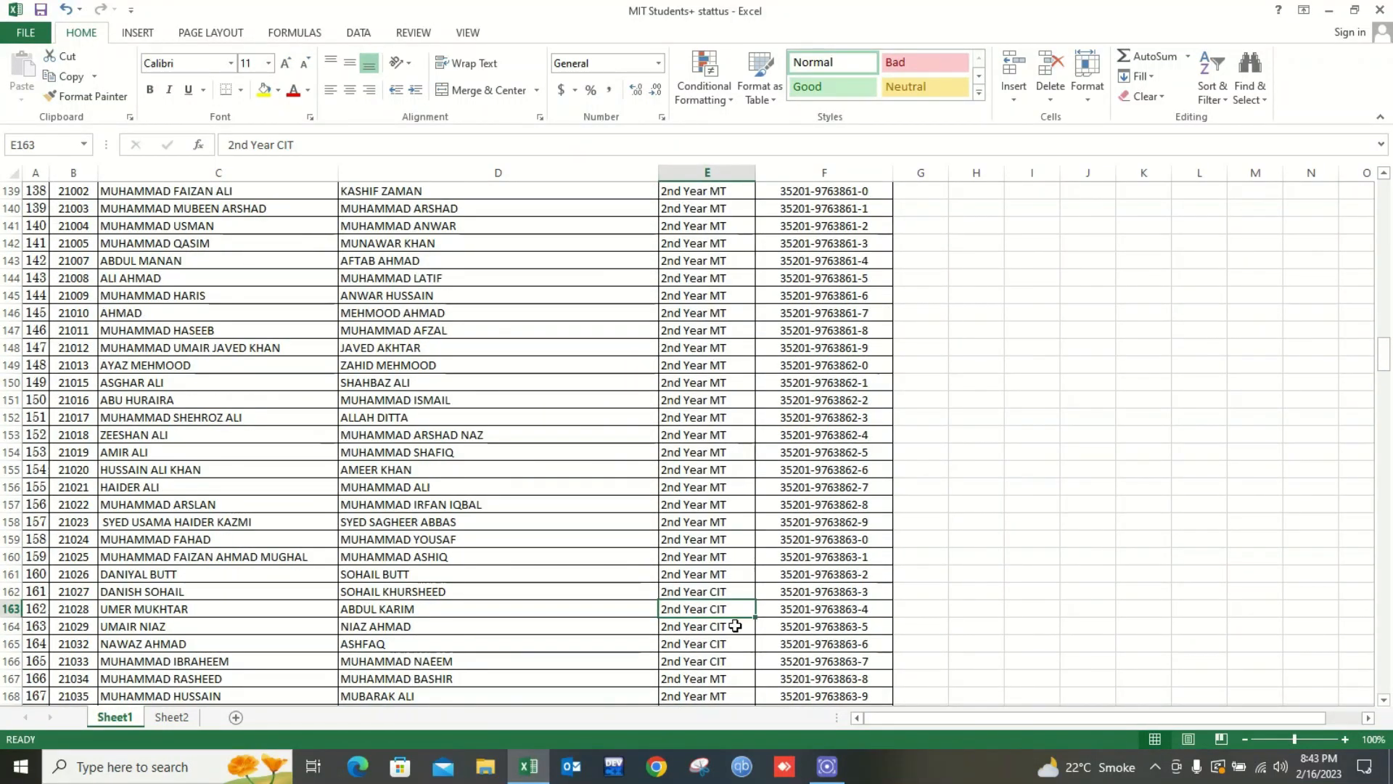
{"action": "scroll", "coordinate": [675, 501], "scroll_direction": "up", "scroll_amount": 15}
{"action": "scroll", "coordinate": [653, 486], "scroll_direction": "up", "scroll_amount": 20}
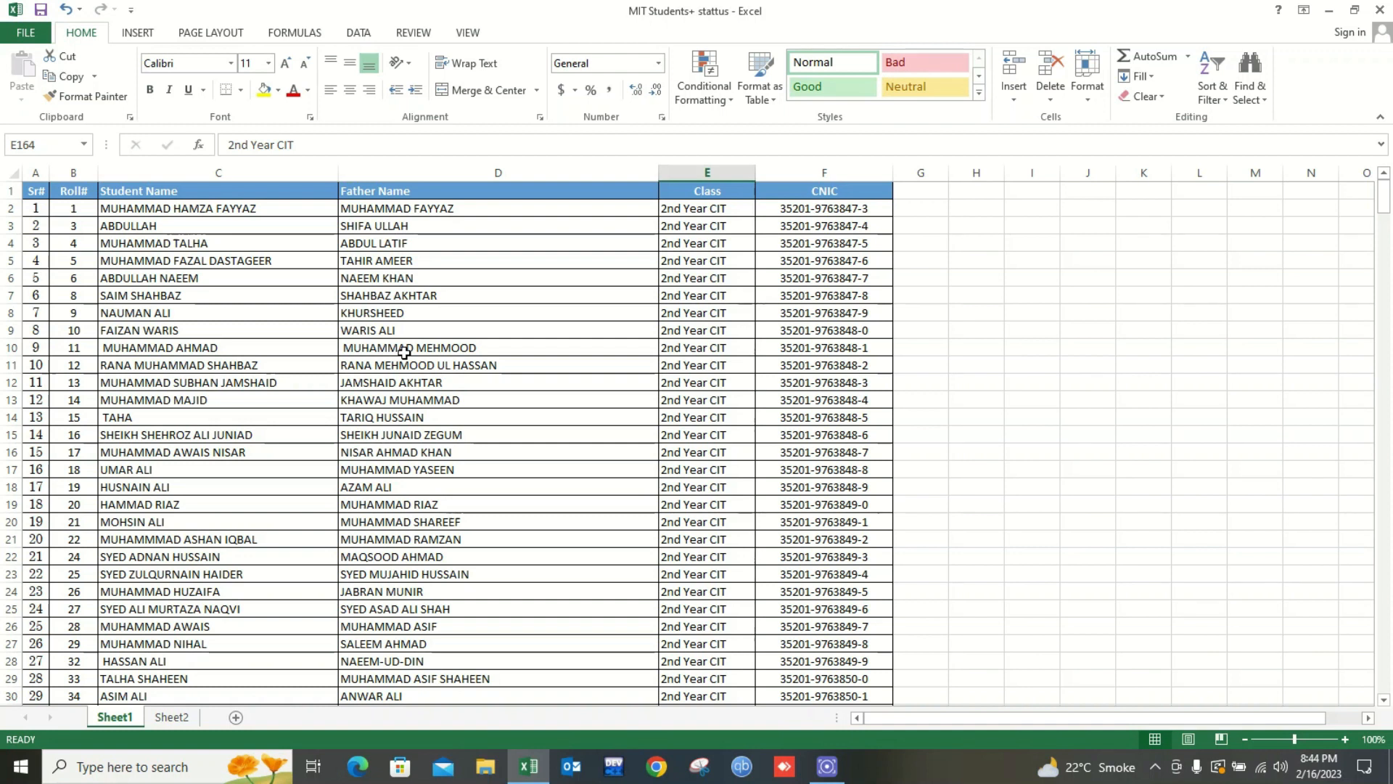
Examine the header row fields from Sr# to CNIC and the entries in the Class column
{"action": "left_click_drag", "start_coordinate": [408, 330], "coordinate": [347, 305]}
{"action": "left_click", "coordinate": [73, 230]}
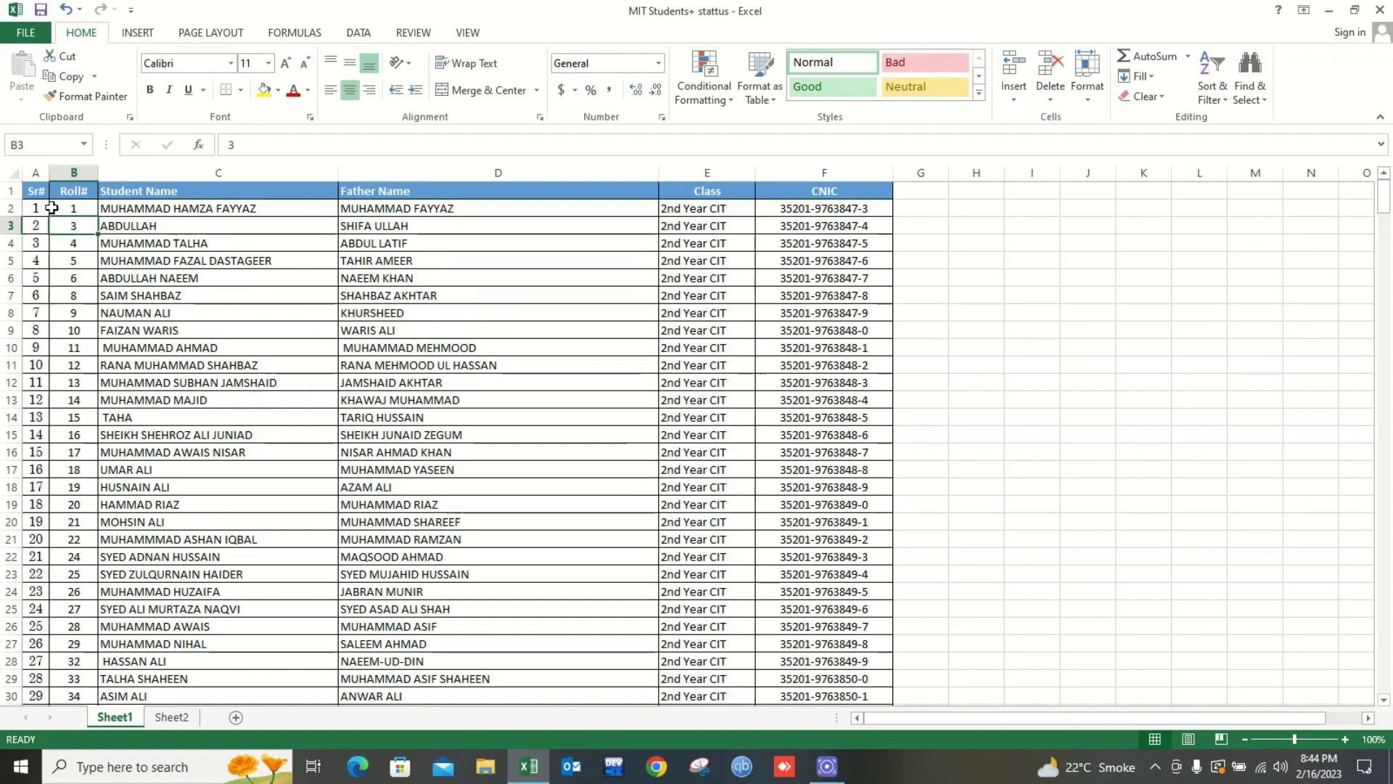
{"action": "left_click_drag", "start_coordinate": [37, 191], "coordinate": [798, 185]}
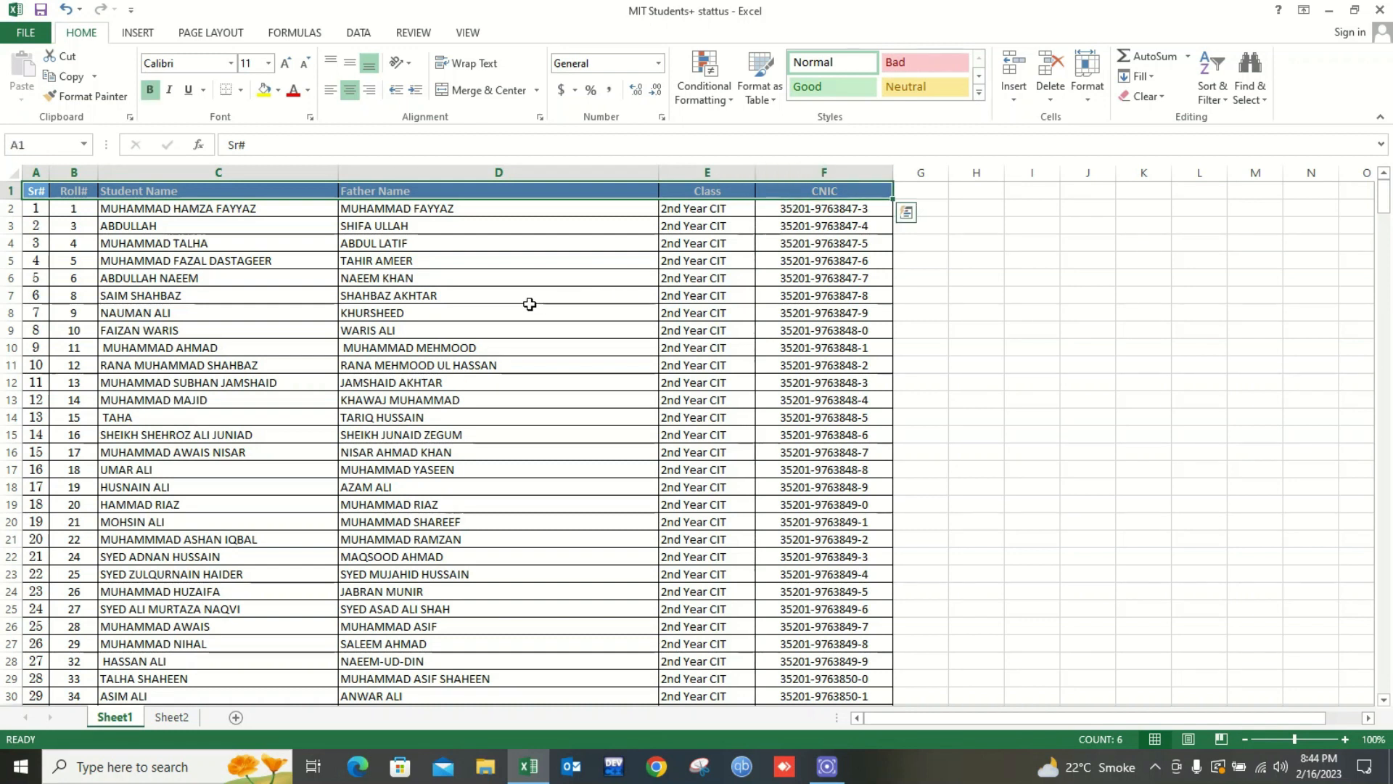
{"action": "left_click", "coordinate": [599, 314]}
{"action": "left_click", "coordinate": [708, 192]}
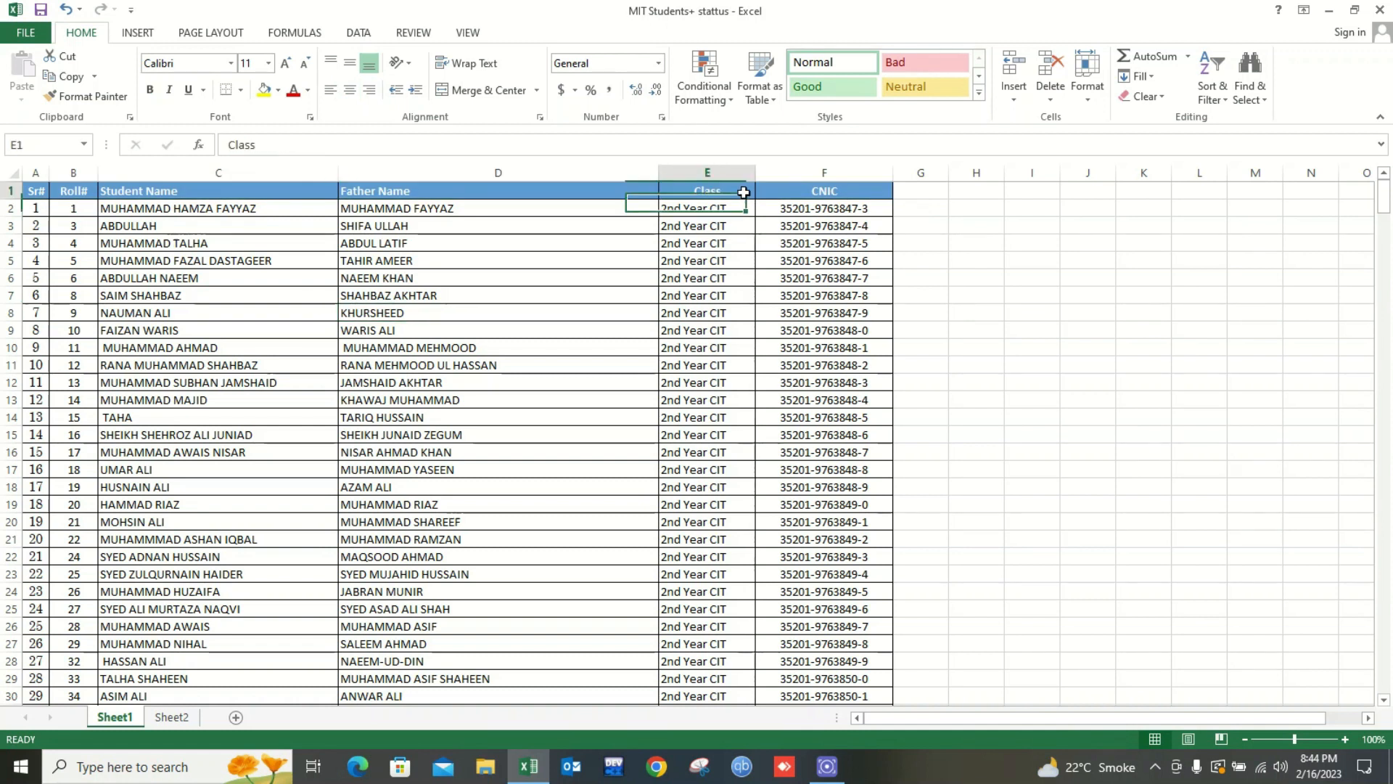
{"action": "key", "text": "Right"}
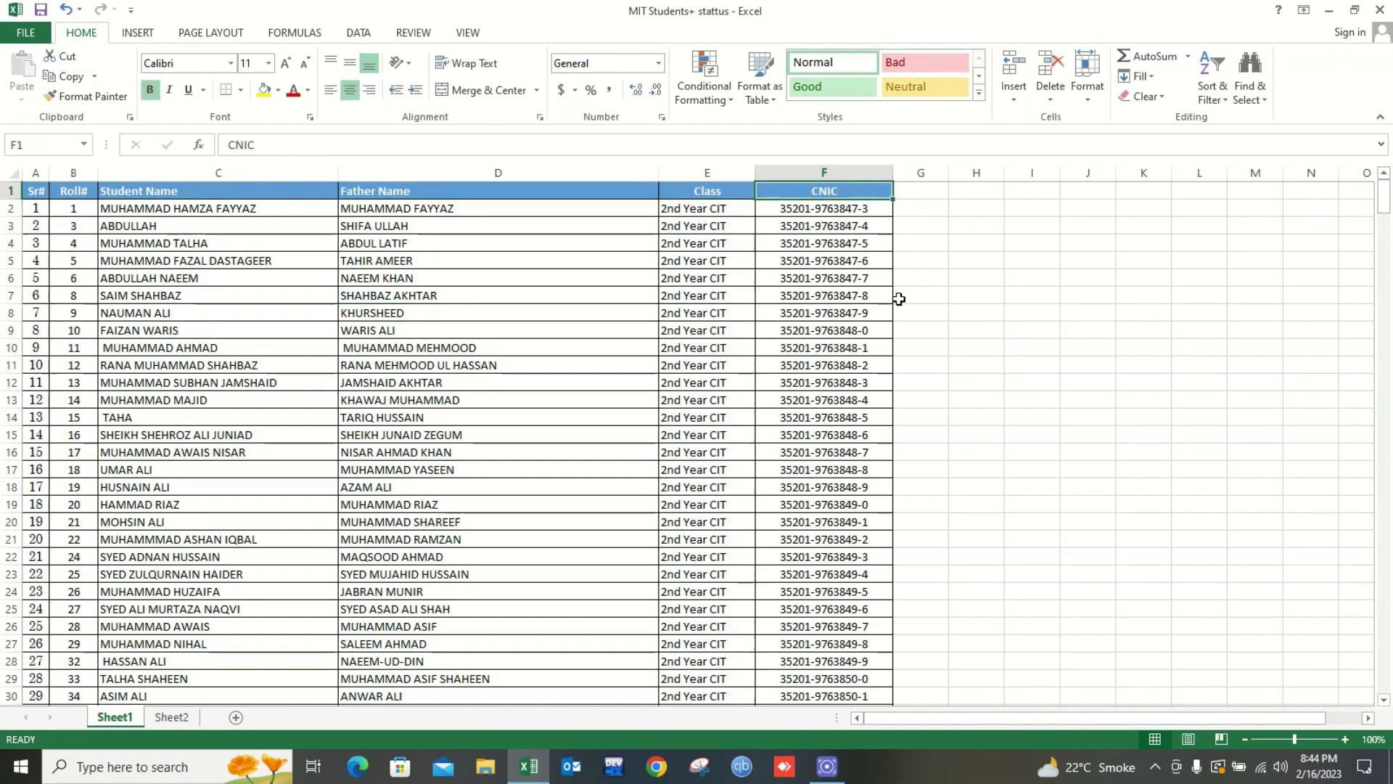
{"action": "left_click", "coordinate": [583, 193]}
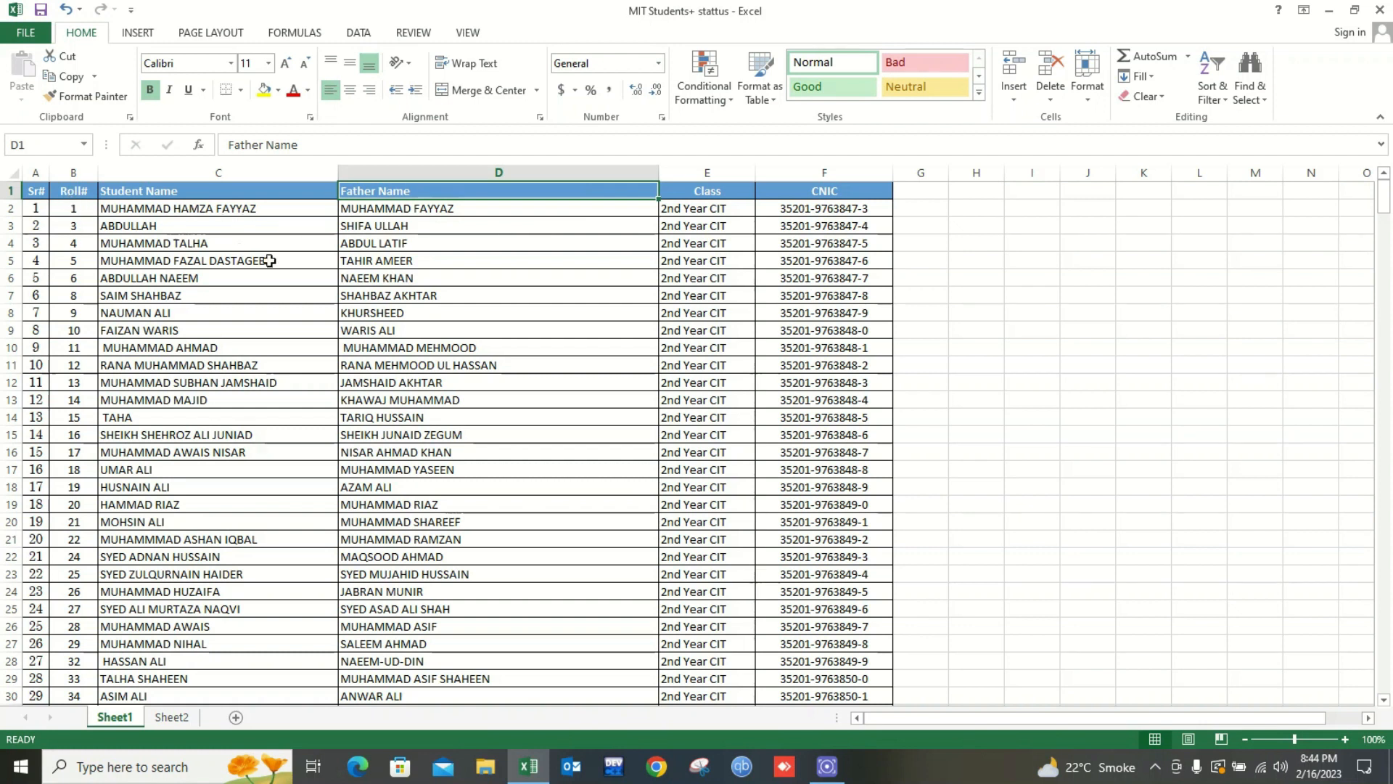
{"action": "left_click", "coordinate": [706, 192]}
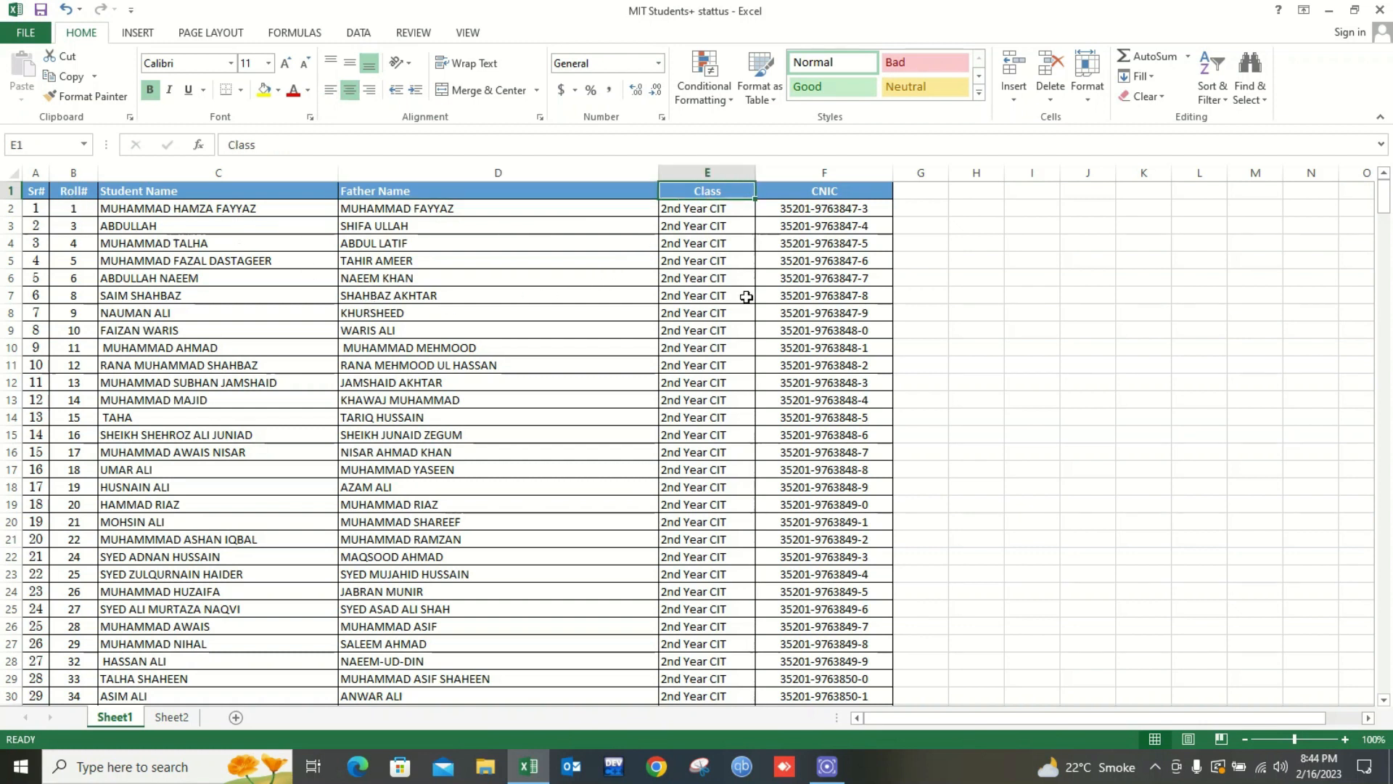
{"action": "left_click_drag", "start_coordinate": [726, 226], "coordinate": [734, 466]}
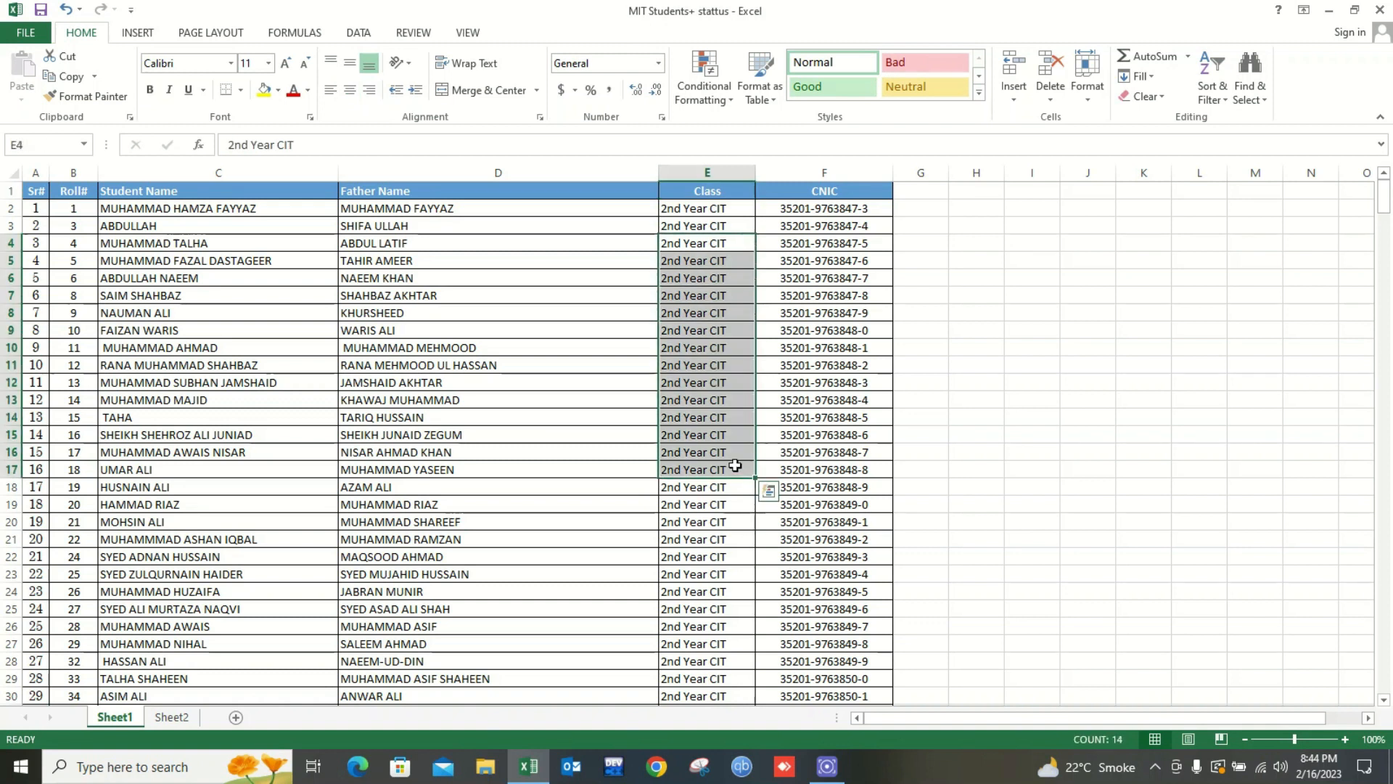
{"action": "left_click", "coordinate": [721, 448]}
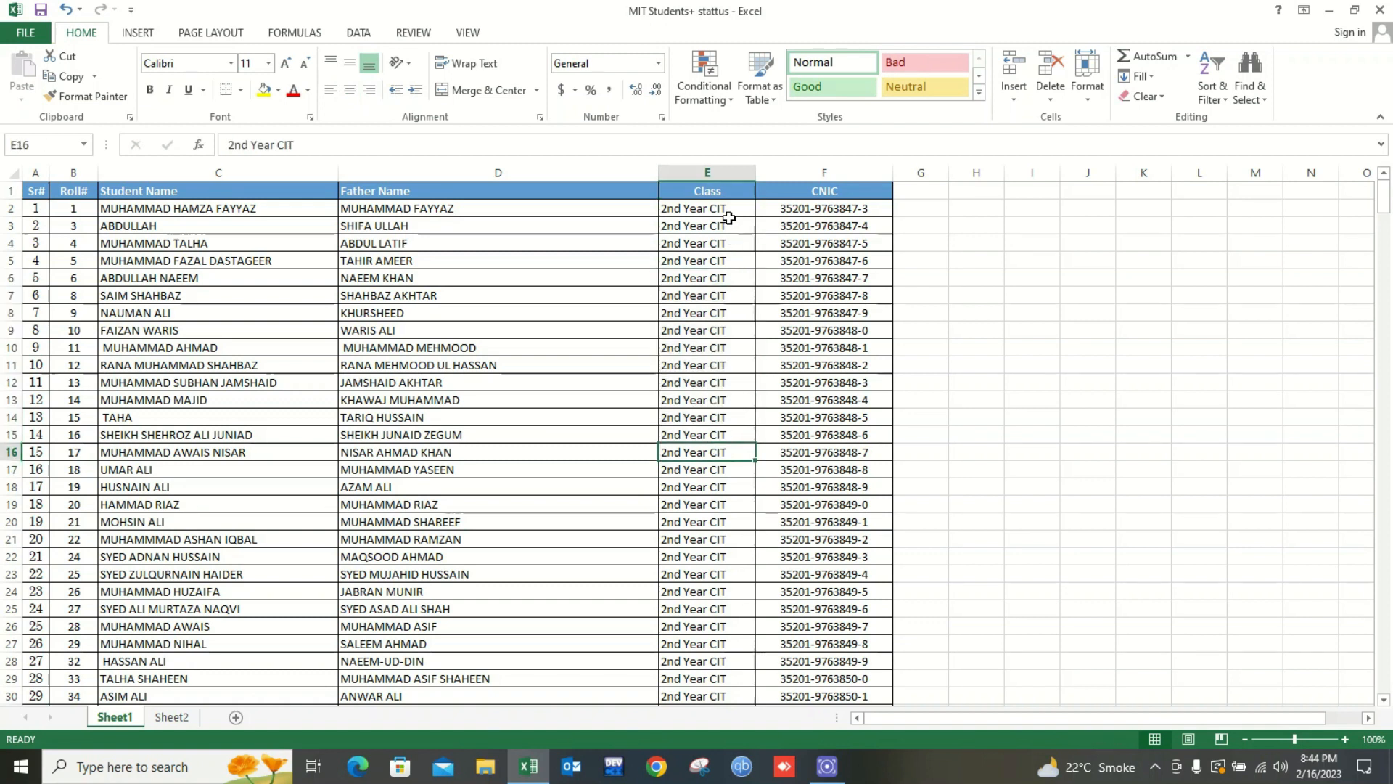
Turn on the filter for the student list's header row and remove it again
{"action": "left_click", "coordinate": [731, 192]}
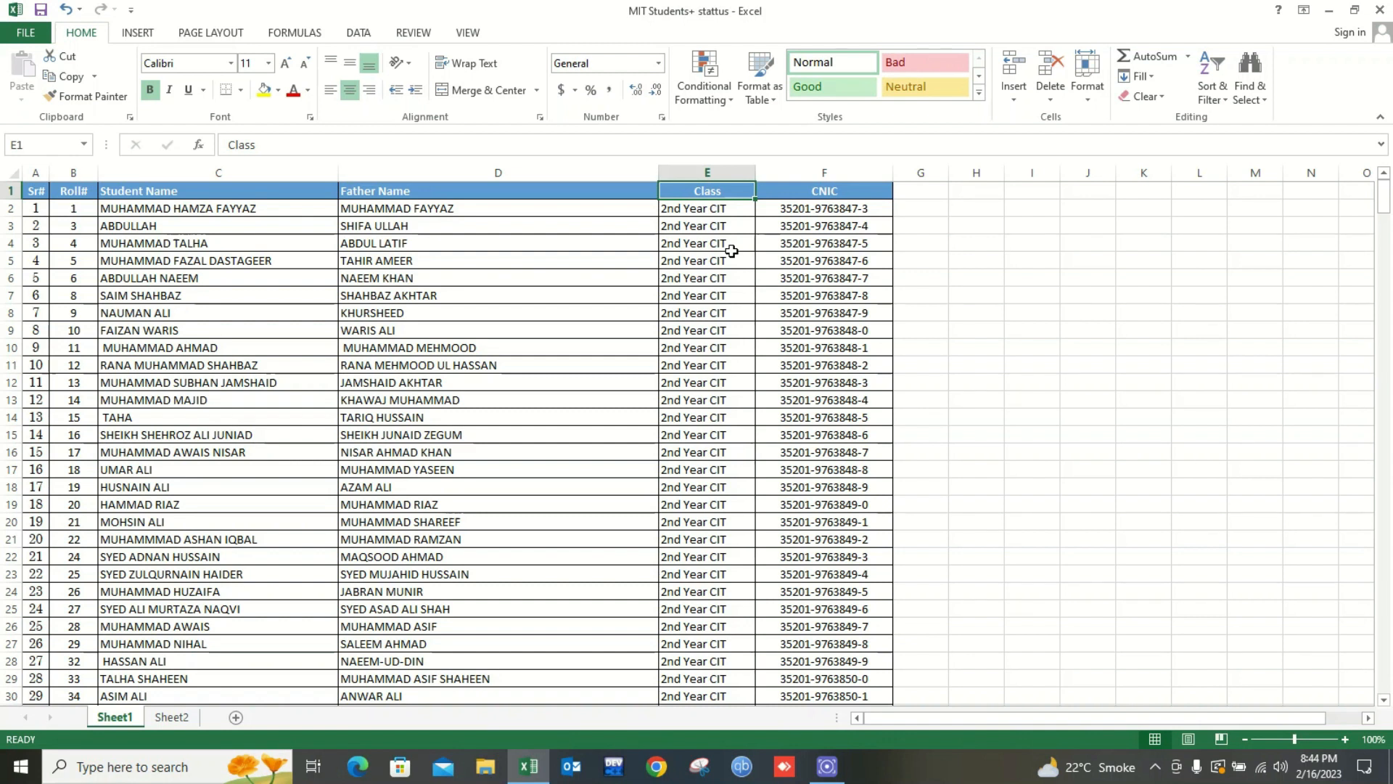
{"action": "key", "text": "ctrl+shift+l"}
{"action": "left_click", "coordinate": [435, 228]}
{"action": "left_click", "coordinate": [608, 273]}
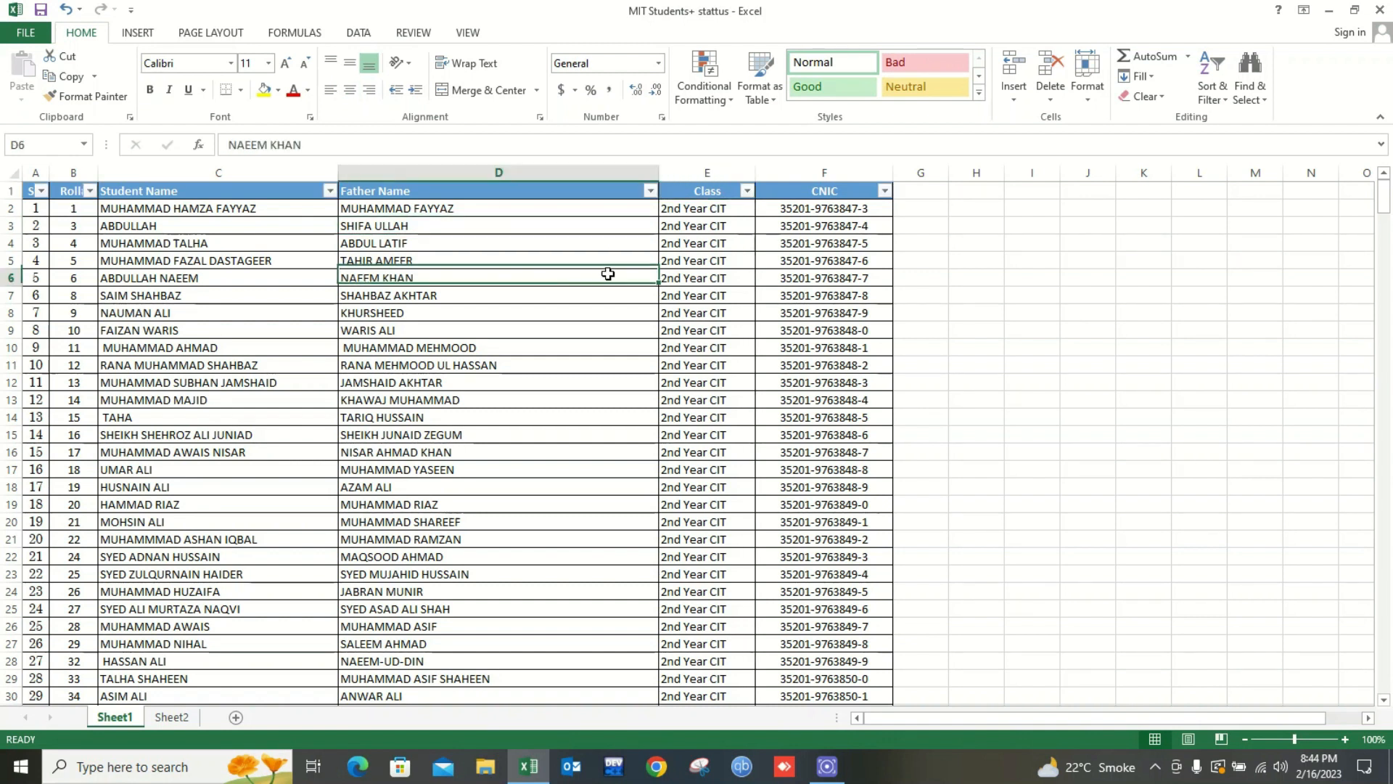
{"action": "left_click", "coordinate": [680, 227]}
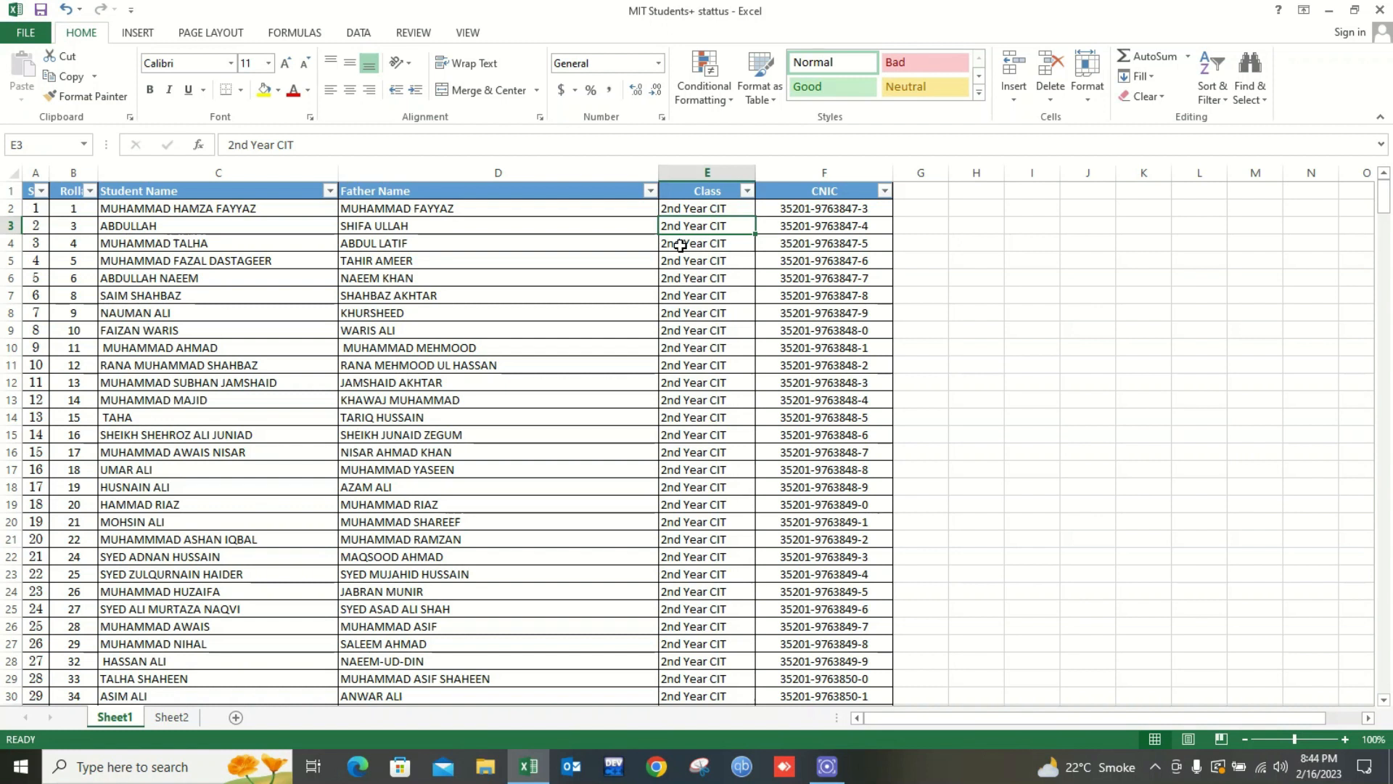
{"action": "key", "text": "ctrl+Up"}
{"action": "key", "text": "ctrl+shift+l"}
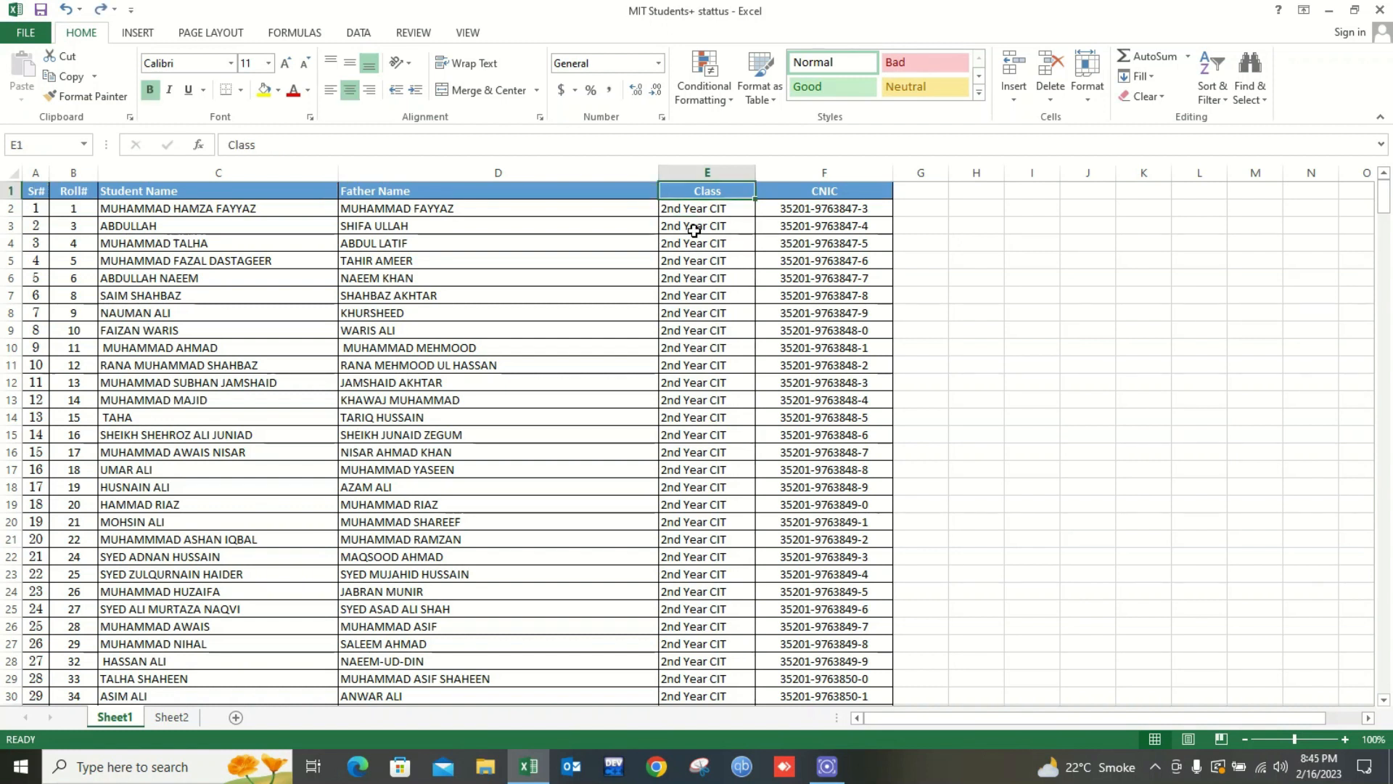
Turn on the filter for the header row of the student list, with the Class heading selected
{"action": "left_click", "coordinate": [695, 230]}
{"action": "left_click", "coordinate": [1222, 102]}
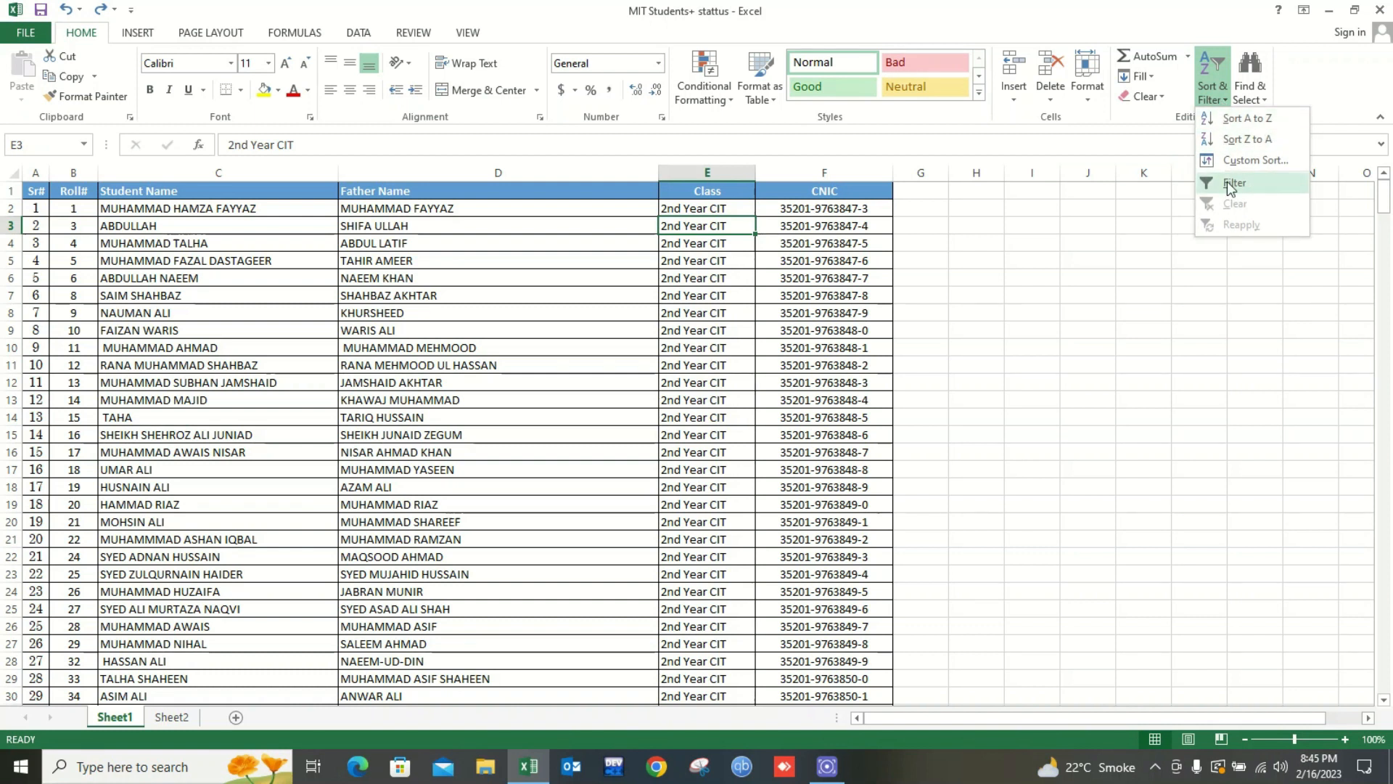
{"action": "left_click", "coordinate": [676, 205]}
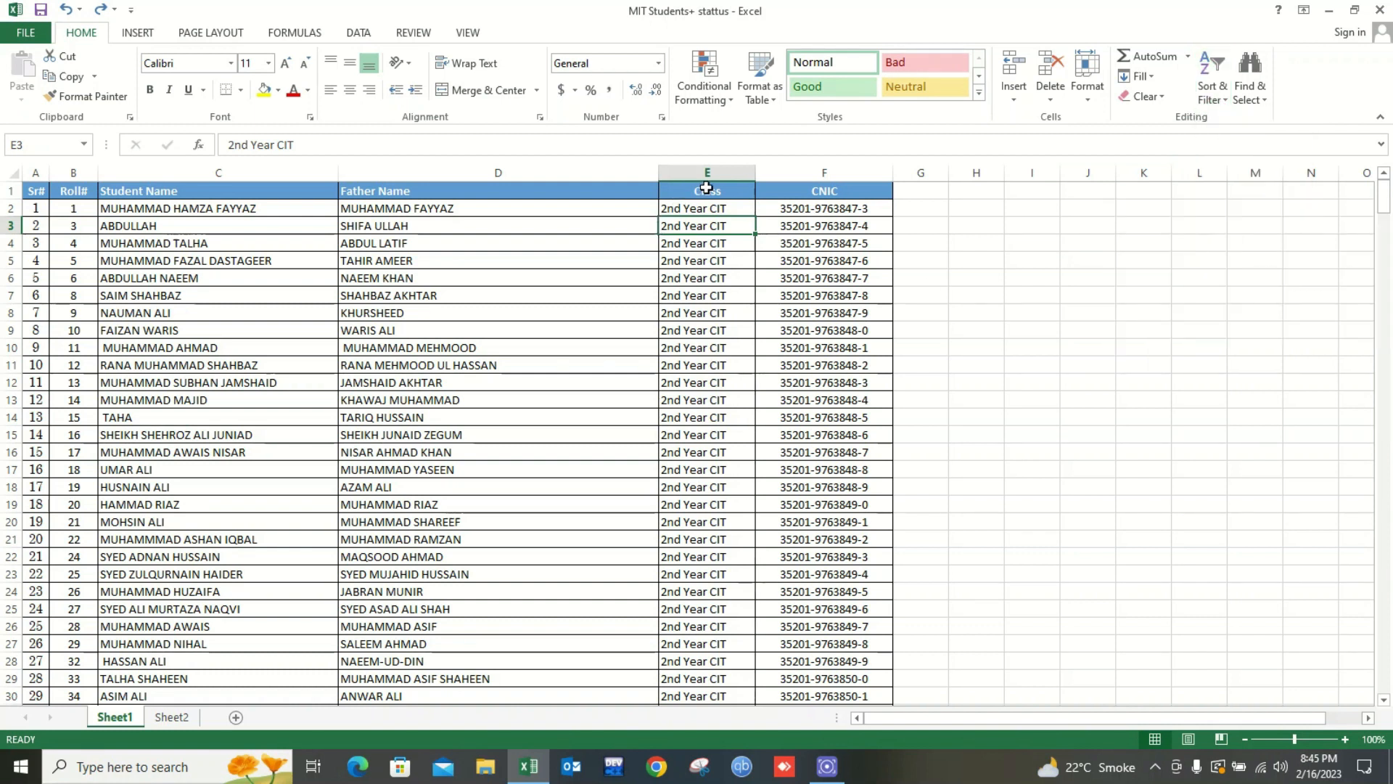
{"action": "left_click", "coordinate": [706, 190]}
{"action": "left_click", "coordinate": [1210, 83]}
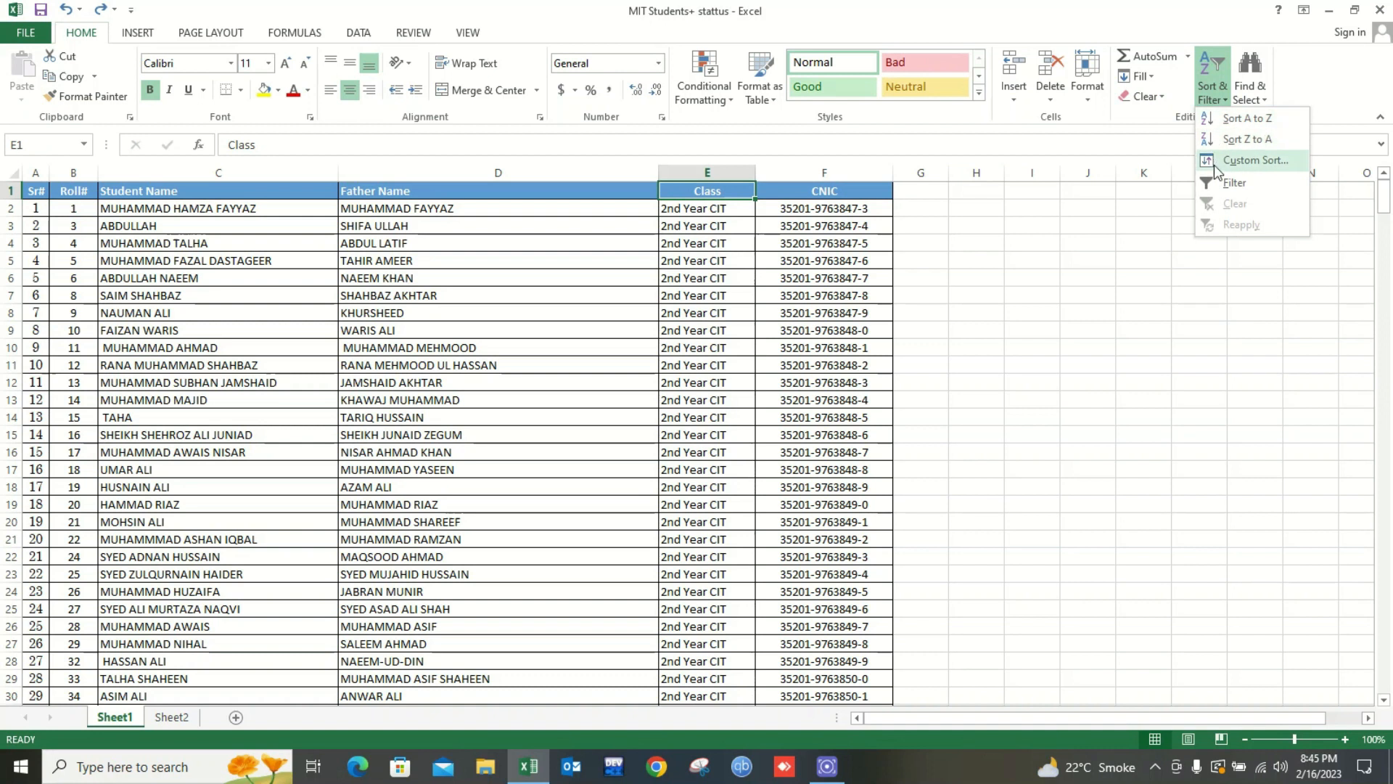
{"action": "left_click", "coordinate": [1246, 183]}
{"action": "left_click", "coordinate": [702, 240]}
{"action": "left_click", "coordinate": [145, 191]}
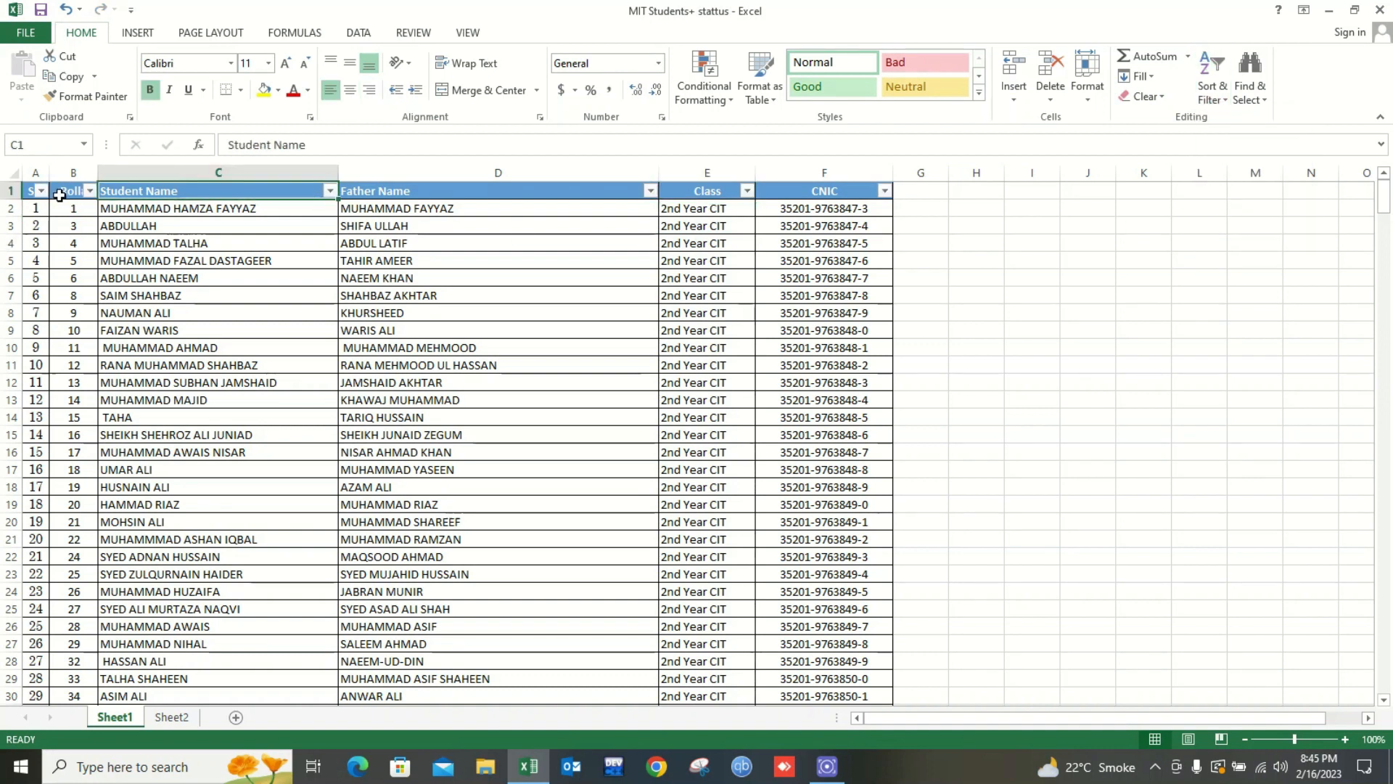
{"action": "left_click_drag", "start_coordinate": [32, 190], "coordinate": [687, 233]}
{"action": "left_click", "coordinate": [833, 224]}
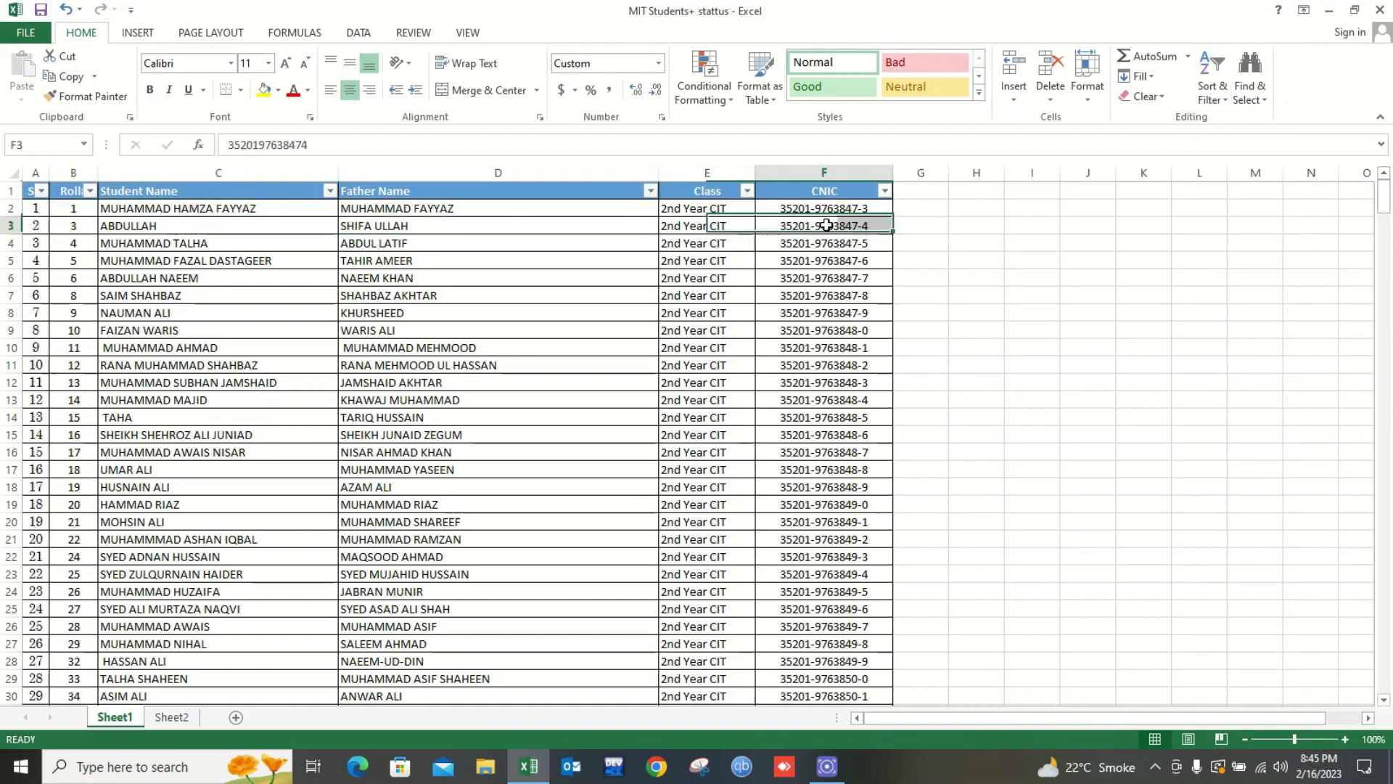
{"action": "scroll", "coordinate": [674, 350], "scroll_direction": "down", "scroll_amount": 5}
{"action": "scroll", "coordinate": [674, 352], "scroll_direction": "up", "scroll_amount": 5}
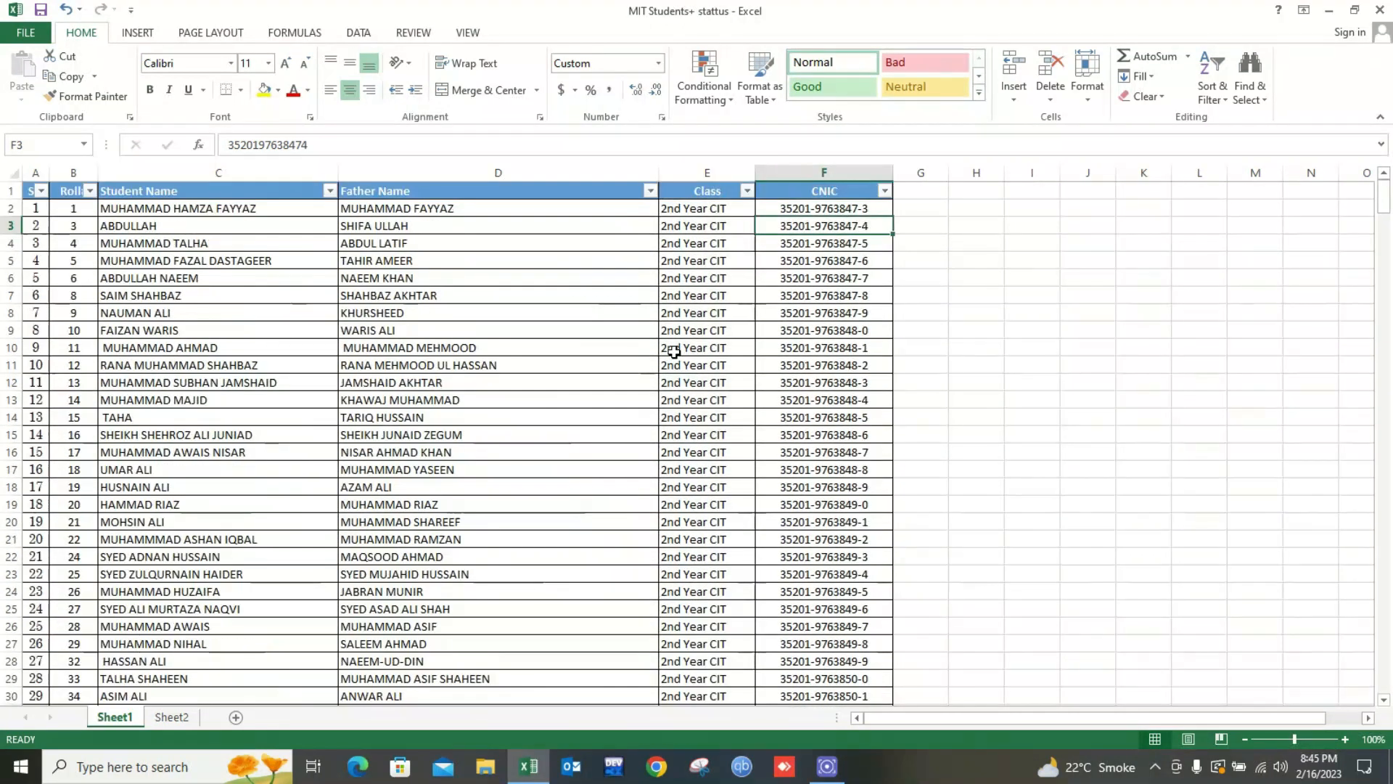
Filter the Class column to show only the 2nd Year CIT records
{"action": "left_click", "coordinate": [747, 191]}
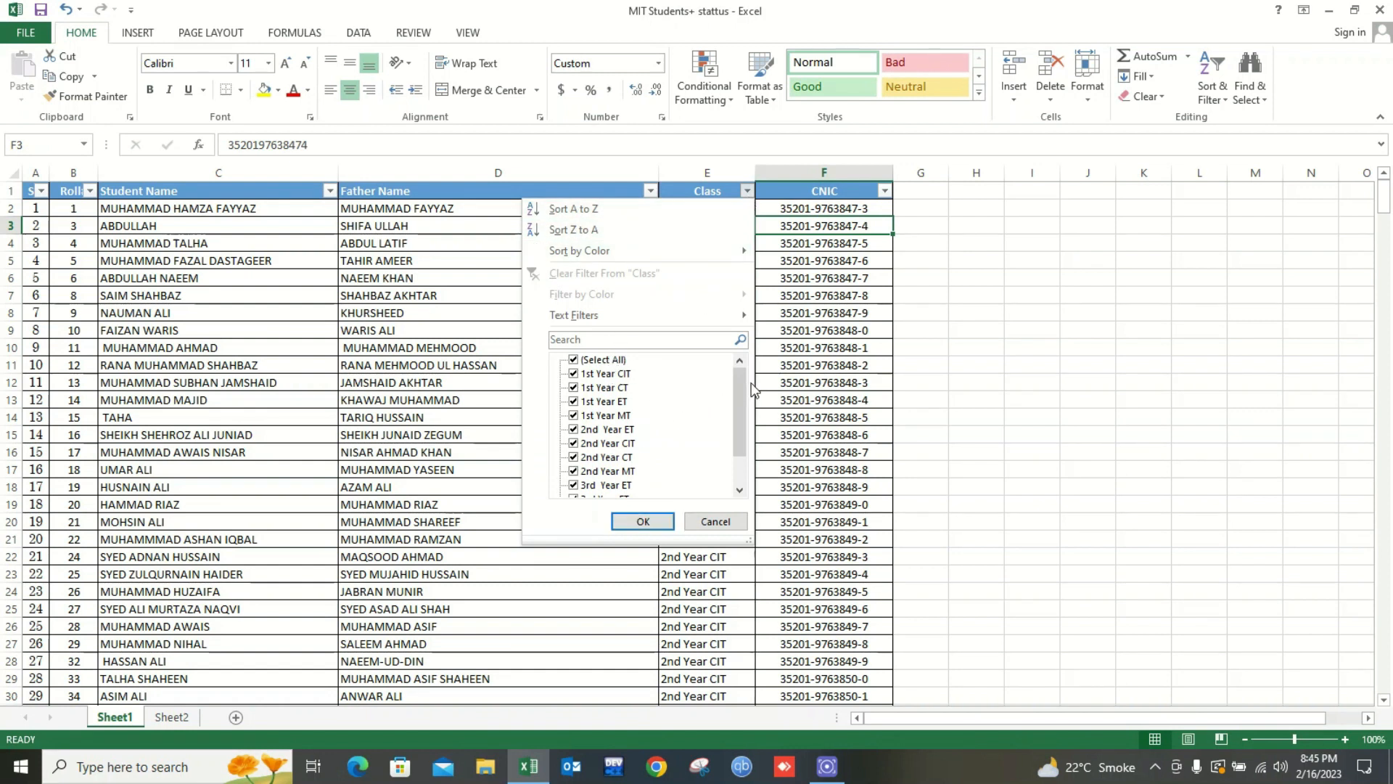
{"action": "mouse_move", "coordinate": [740, 388]}
{"action": "left_mouse_down"}
{"action": "mouse_move", "coordinate": [739, 429]}
{"action": "mouse_move", "coordinate": [738, 367]}
{"action": "left_mouse_up"}
{"action": "left_click", "coordinate": [599, 363]}
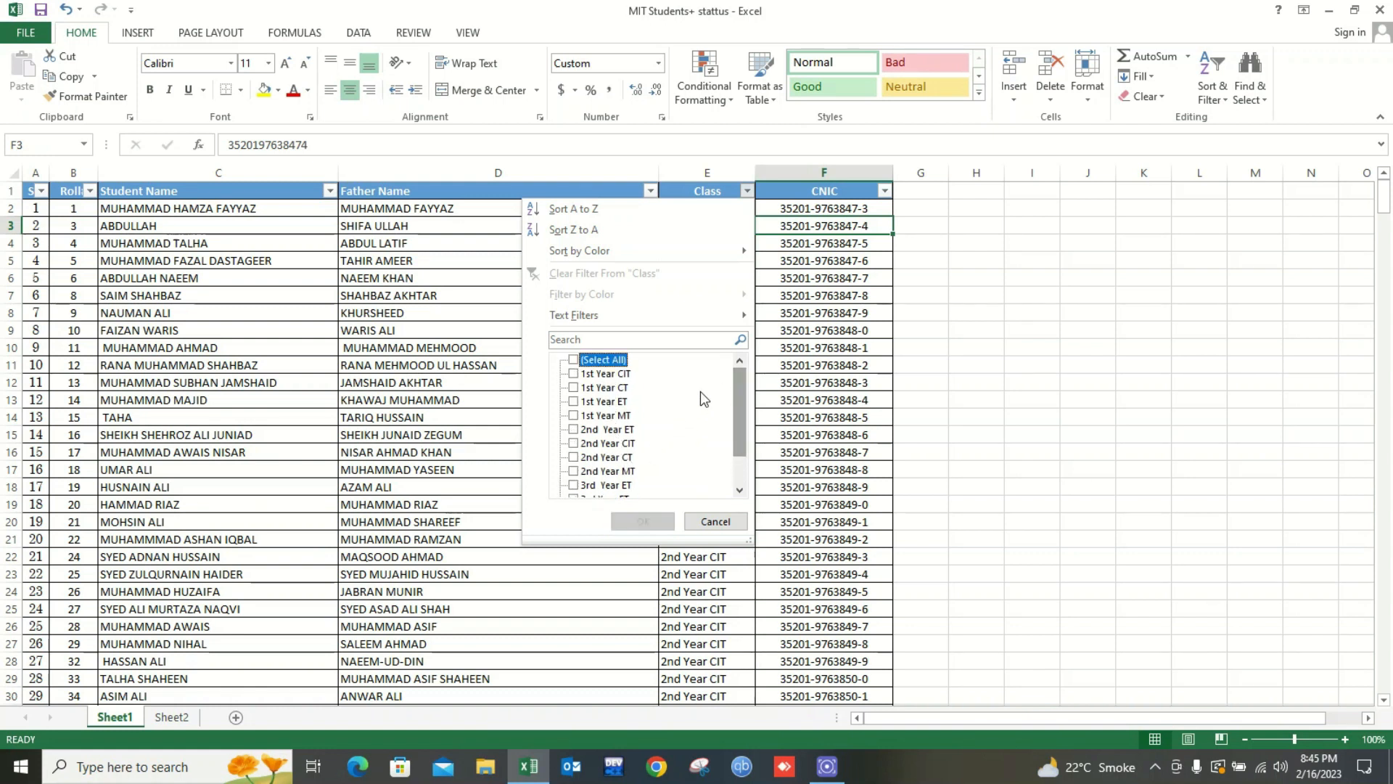
{"action": "mouse_move", "coordinate": [740, 386]}
{"action": "left_mouse_down"}
{"action": "mouse_move", "coordinate": [740, 398]}
{"action": "mouse_move", "coordinate": [743, 375]}
{"action": "left_mouse_up"}
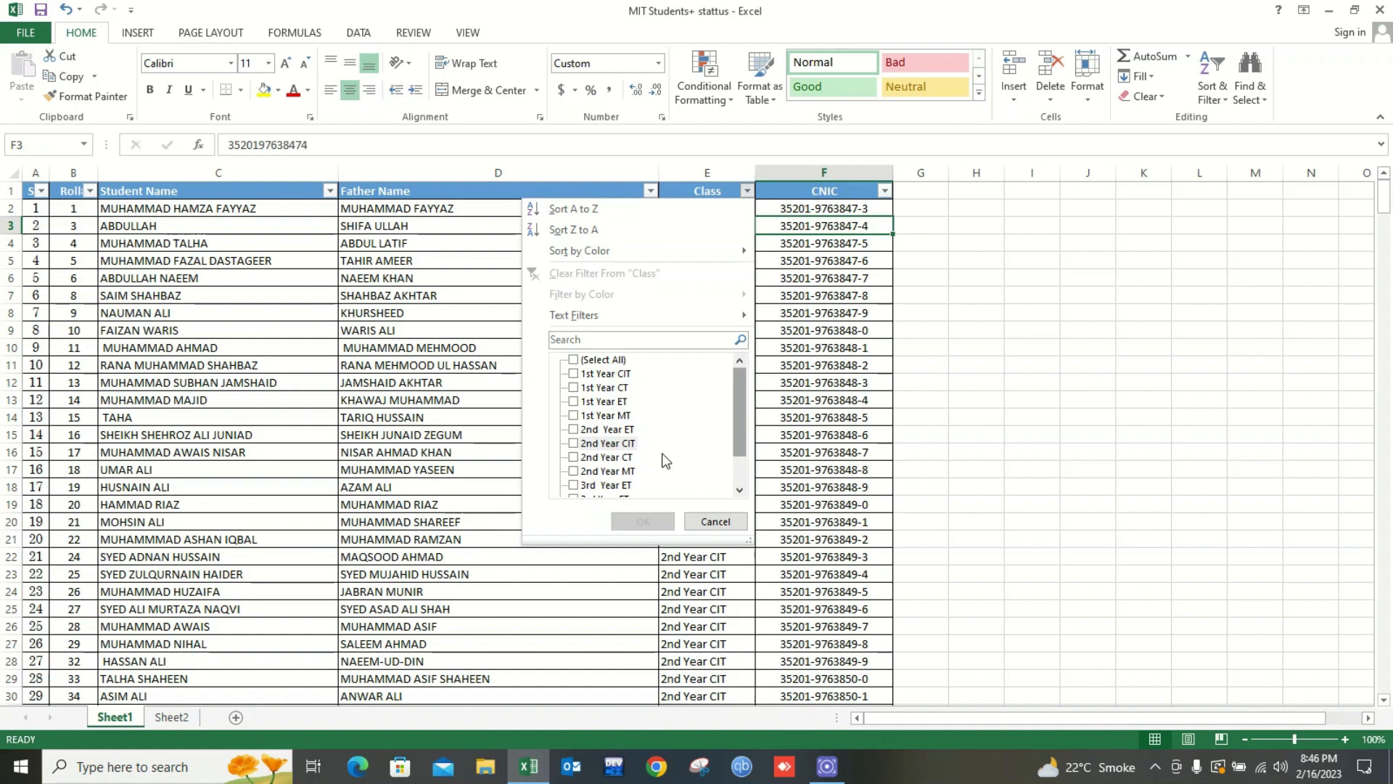
{"action": "left_click", "coordinate": [580, 444]}
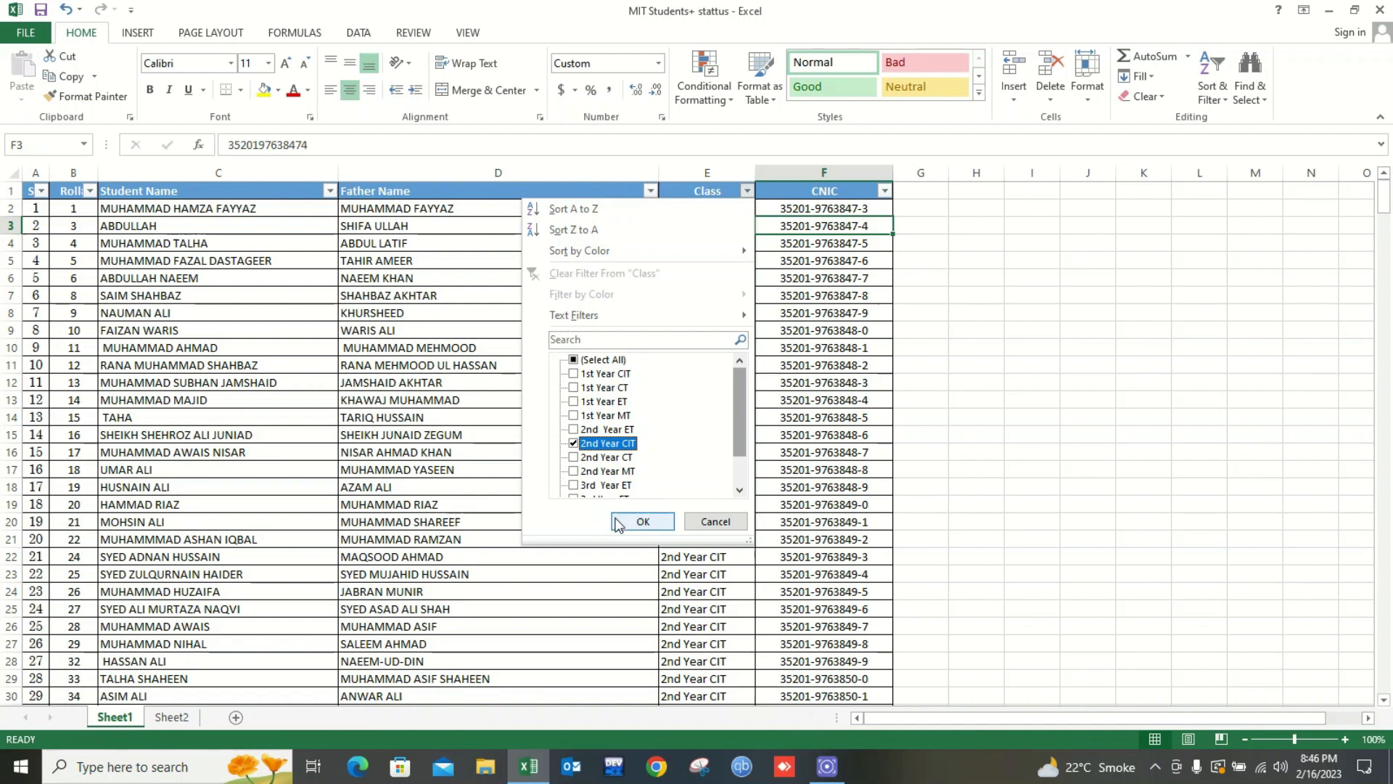
{"action": "left_click", "coordinate": [642, 522]}
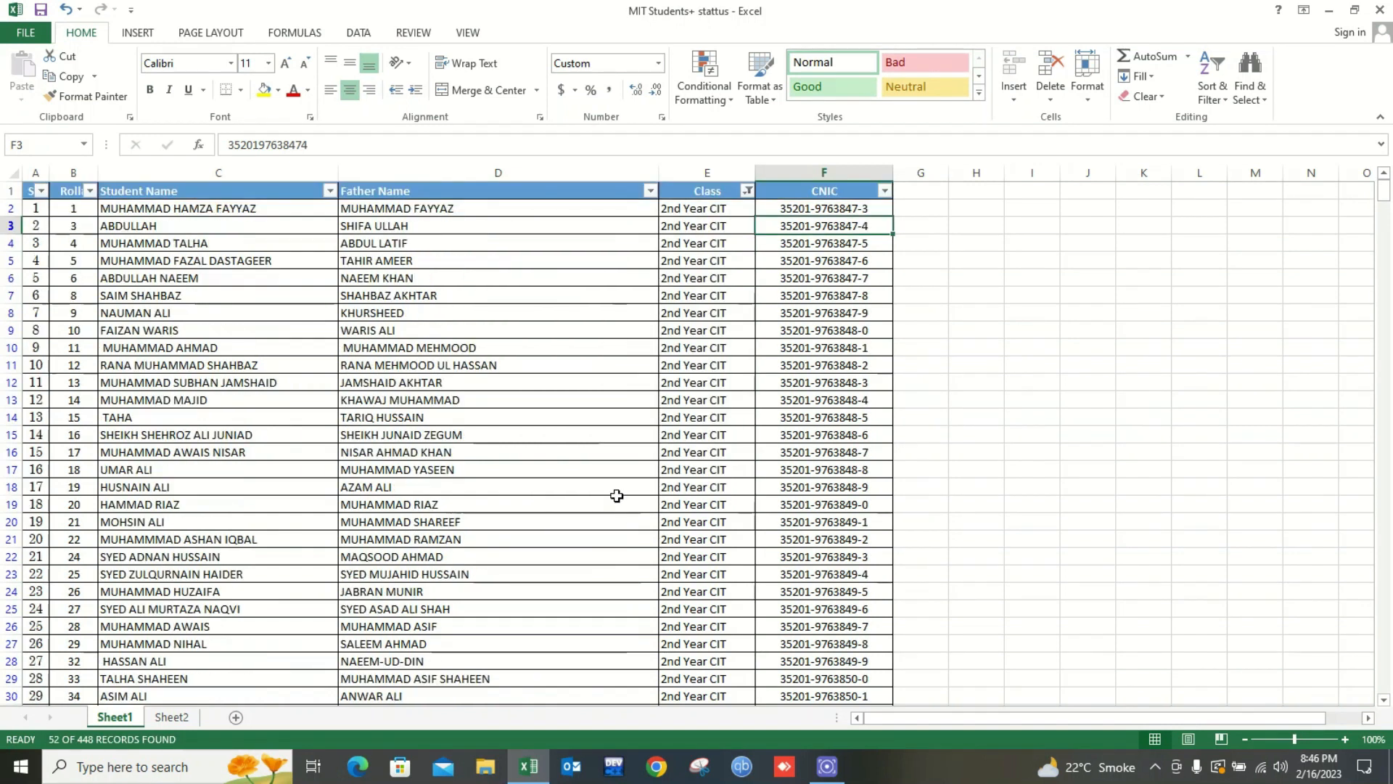
Review the filtered 2nd Year CIT records and copy them with the header row, from A1 through row 217 of the CNIC column
{"action": "scroll", "coordinate": [616, 495], "scroll_direction": "down", "scroll_amount": 9}
{"action": "scroll", "coordinate": [621, 483], "scroll_direction": "up", "scroll_amount": 9}
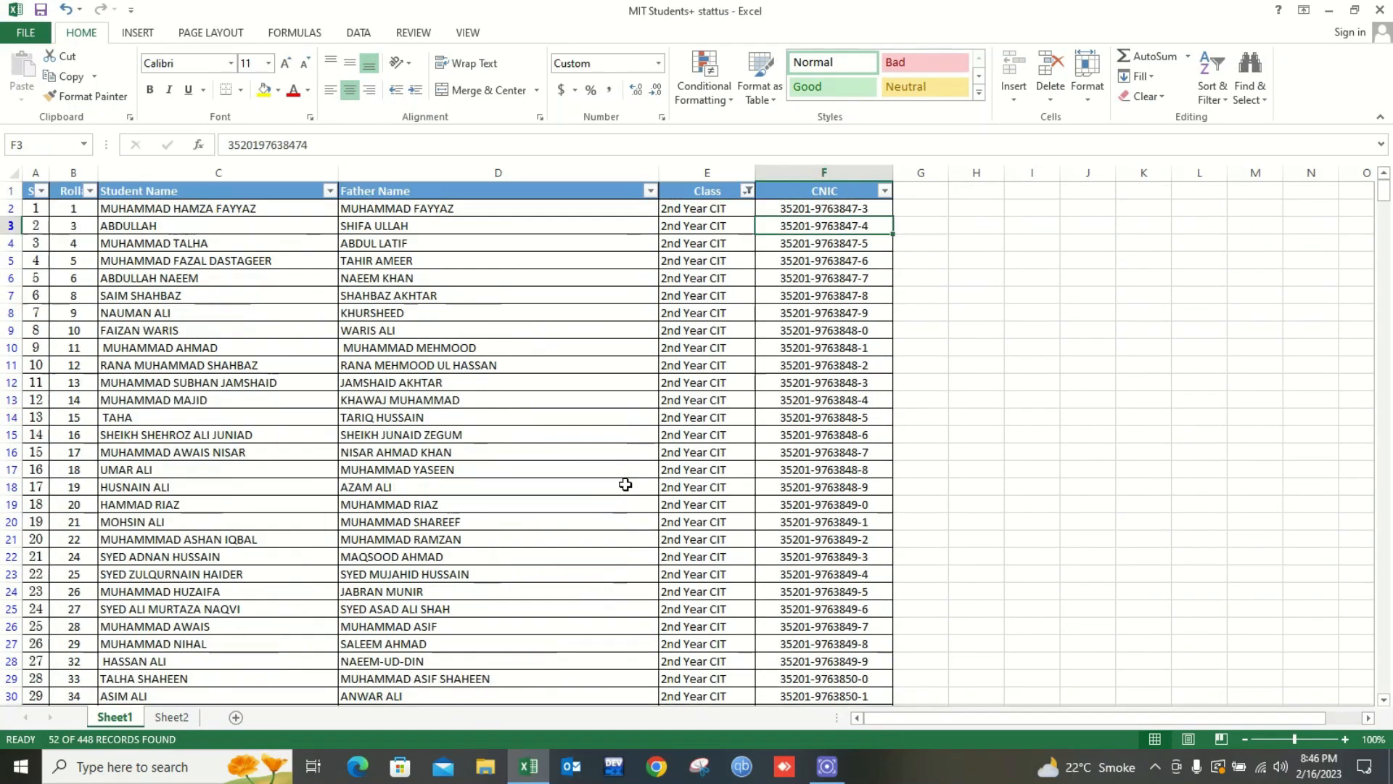
{"action": "scroll", "coordinate": [369, 341], "scroll_direction": "down", "scroll_amount": 8}
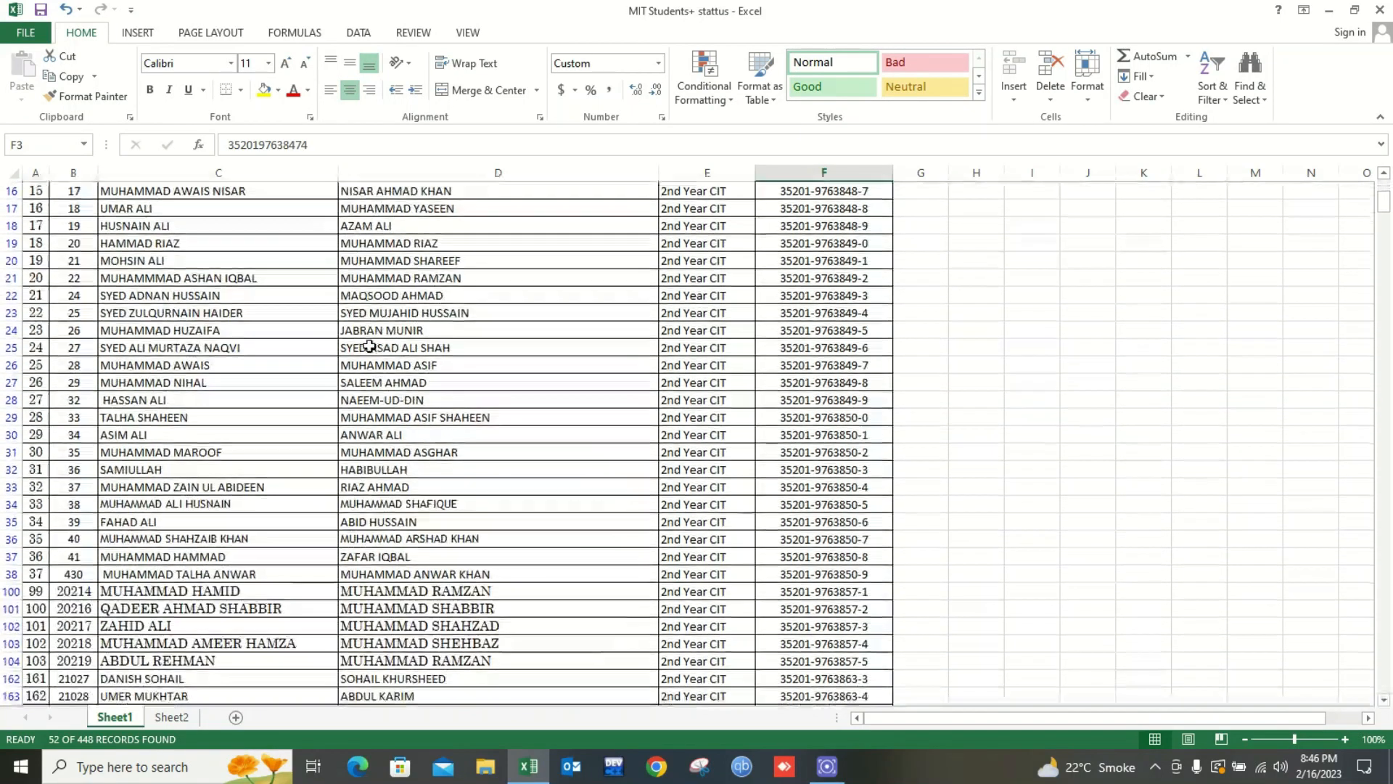
{"action": "scroll", "coordinate": [368, 346], "scroll_direction": "down", "scroll_amount": 2}
{"action": "scroll", "coordinate": [369, 346], "scroll_direction": "up", "scroll_amount": 9}
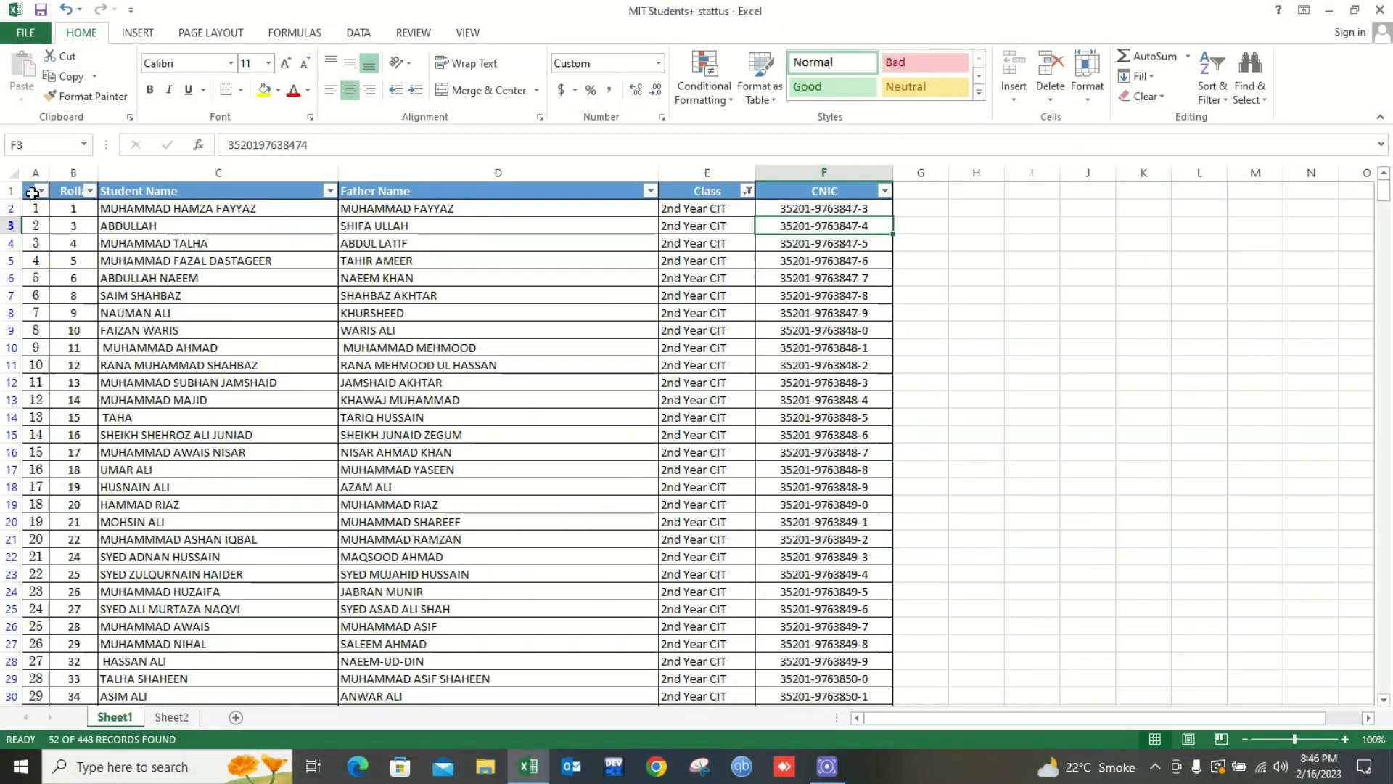
{"action": "left_click_drag", "start_coordinate": [31, 190], "coordinate": [784, 697]}
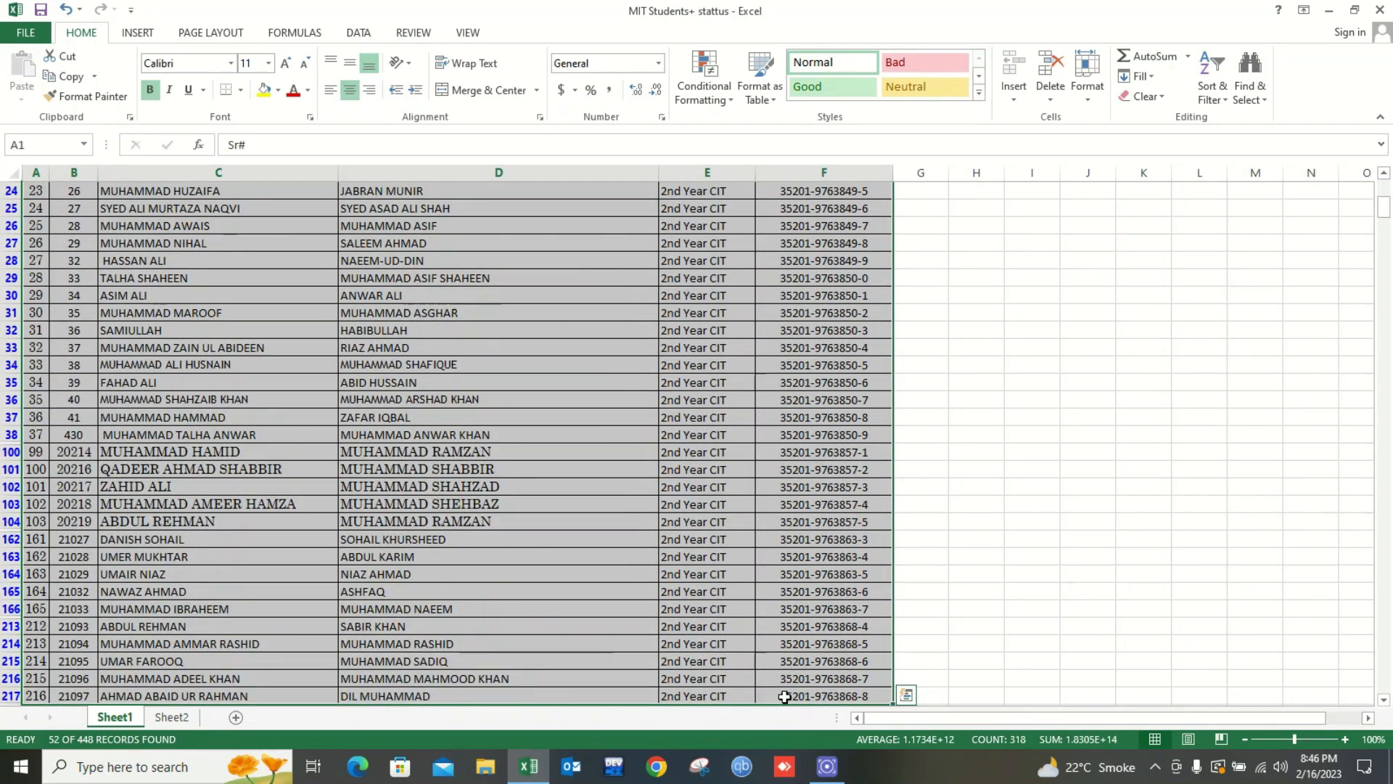
{"action": "key", "text": "ctrl+c"}
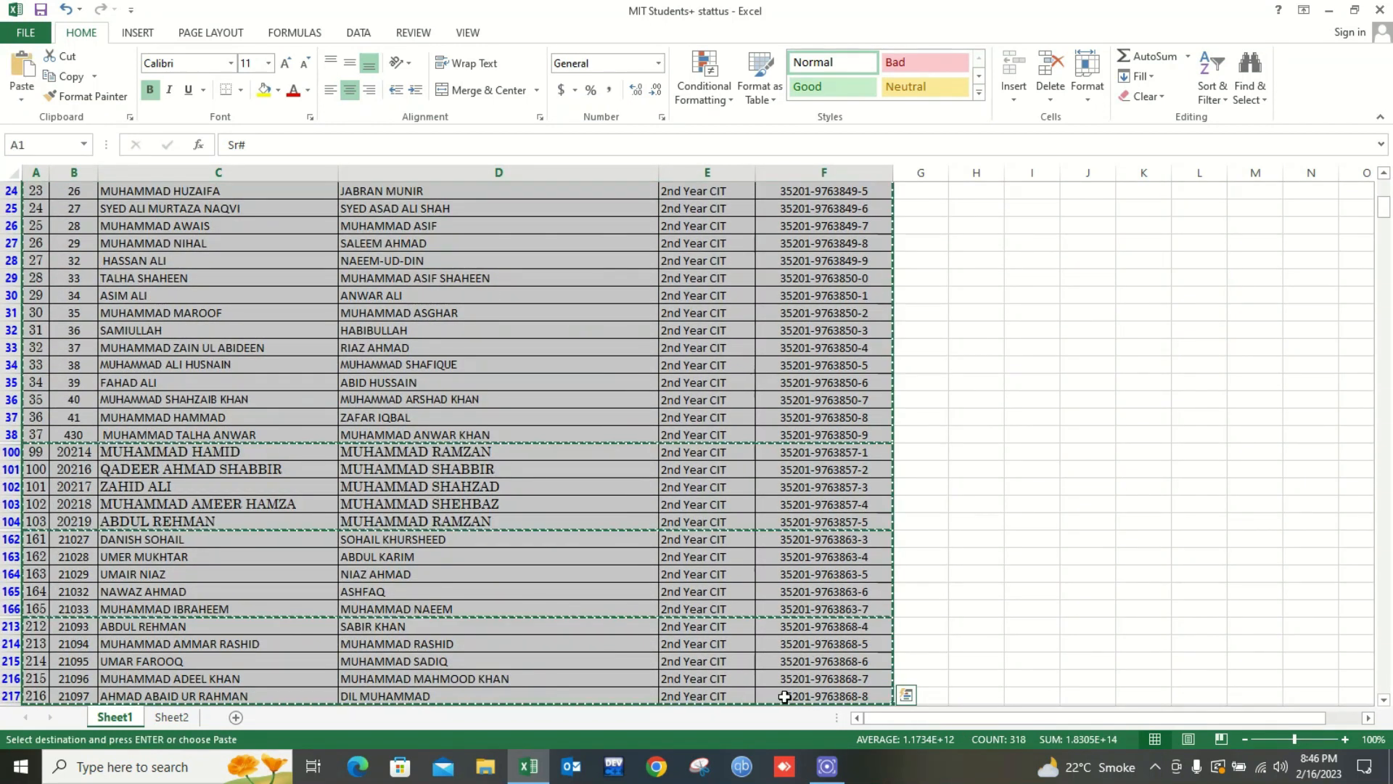
Paste the copied records into Sheet2 starting at cell A1
{"action": "left_click", "coordinate": [172, 717]}
{"action": "left_click", "coordinate": [39, 190]}
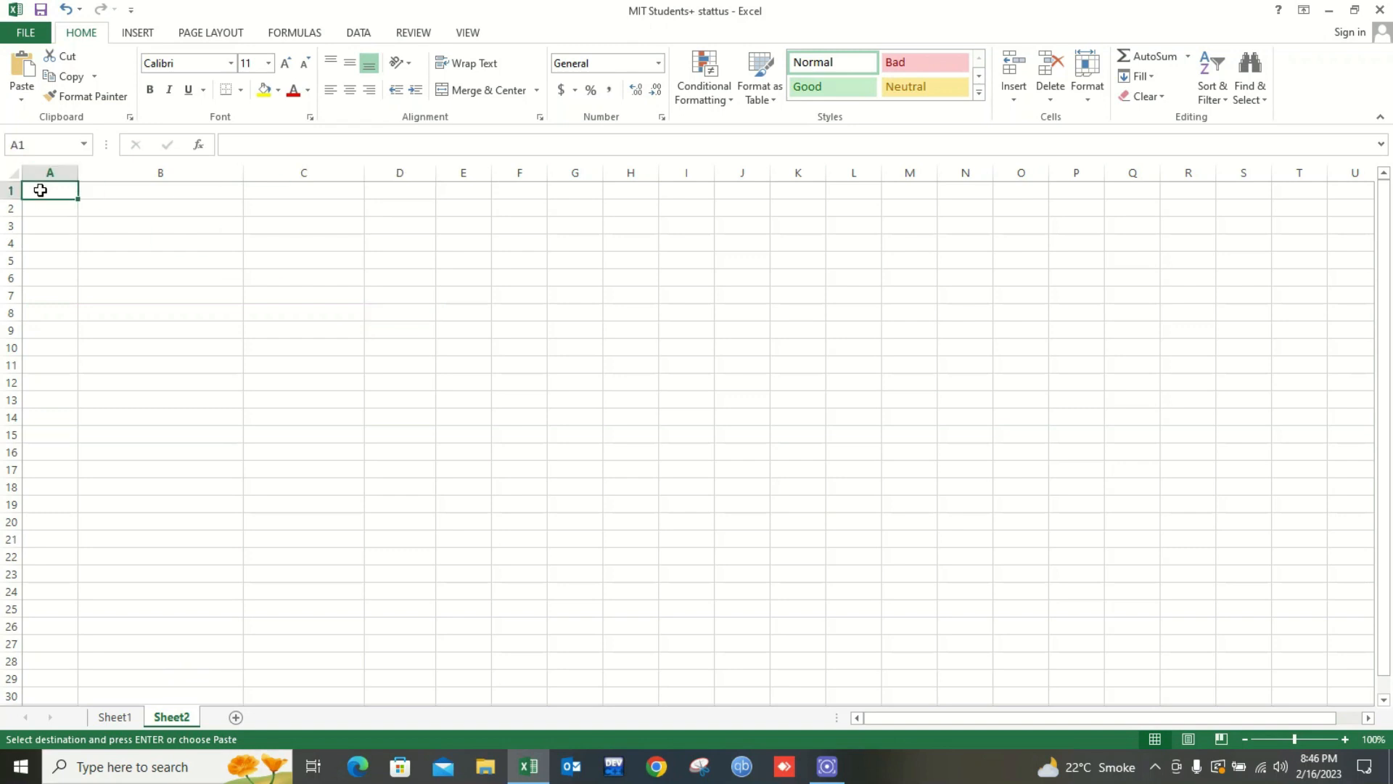
{"action": "key", "text": "ctrl+v"}
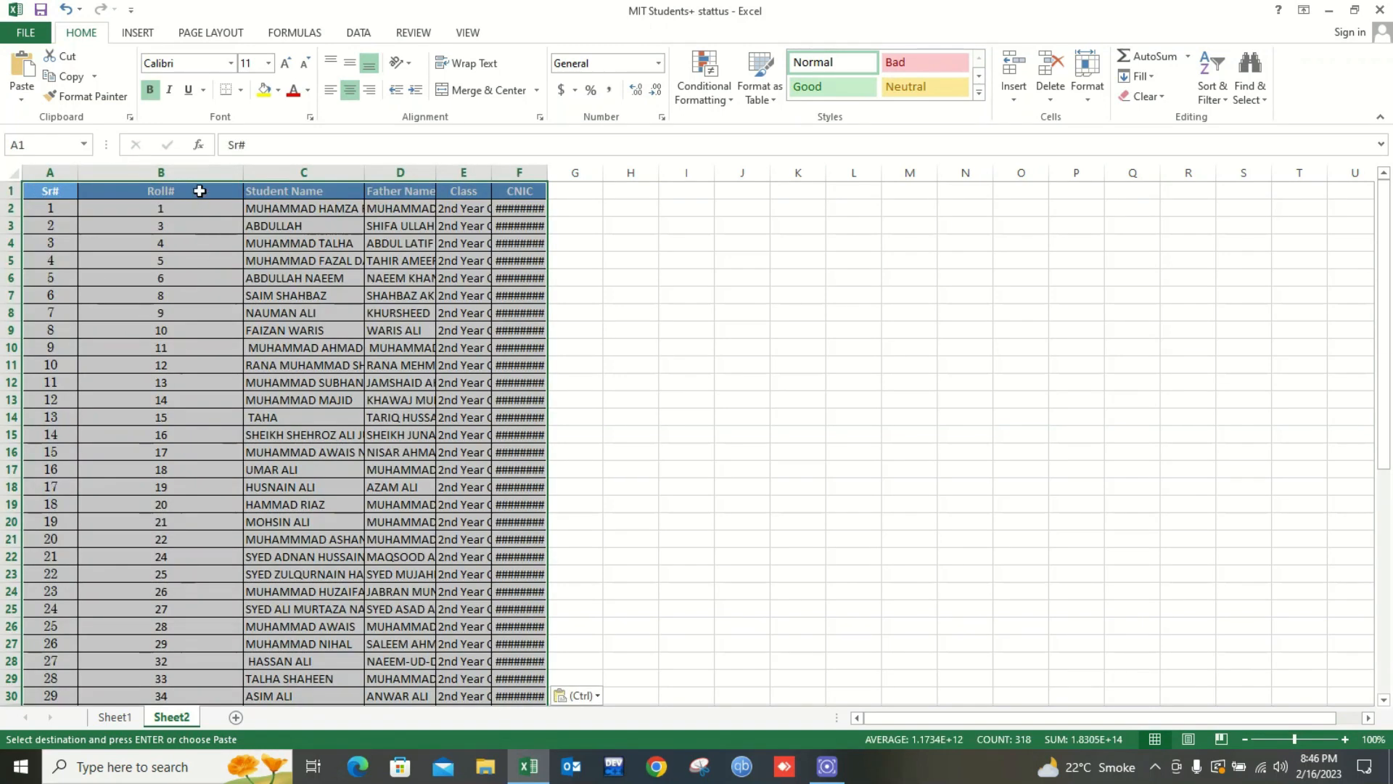
Autofit the widths of the pasted columns on Sheet2 so all entries from Sr# to CNIC fit
{"action": "double_click", "coordinate": [243, 168]}
{"action": "left_click", "coordinate": [210, 243]}
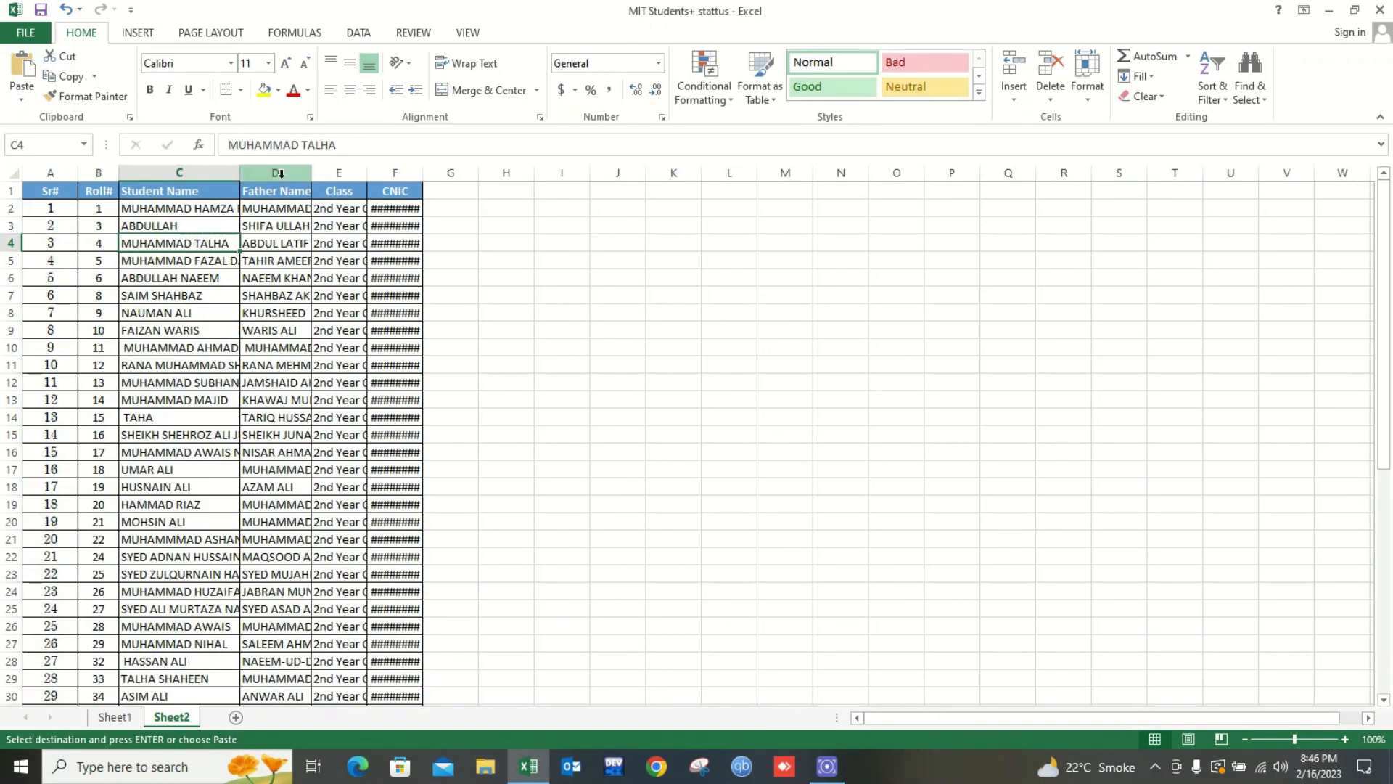
{"action": "left_click_drag", "start_coordinate": [55, 167], "coordinate": [383, 171]}
{"action": "double_click", "coordinate": [364, 170]}
{"action": "left_click", "coordinate": [282, 295]}
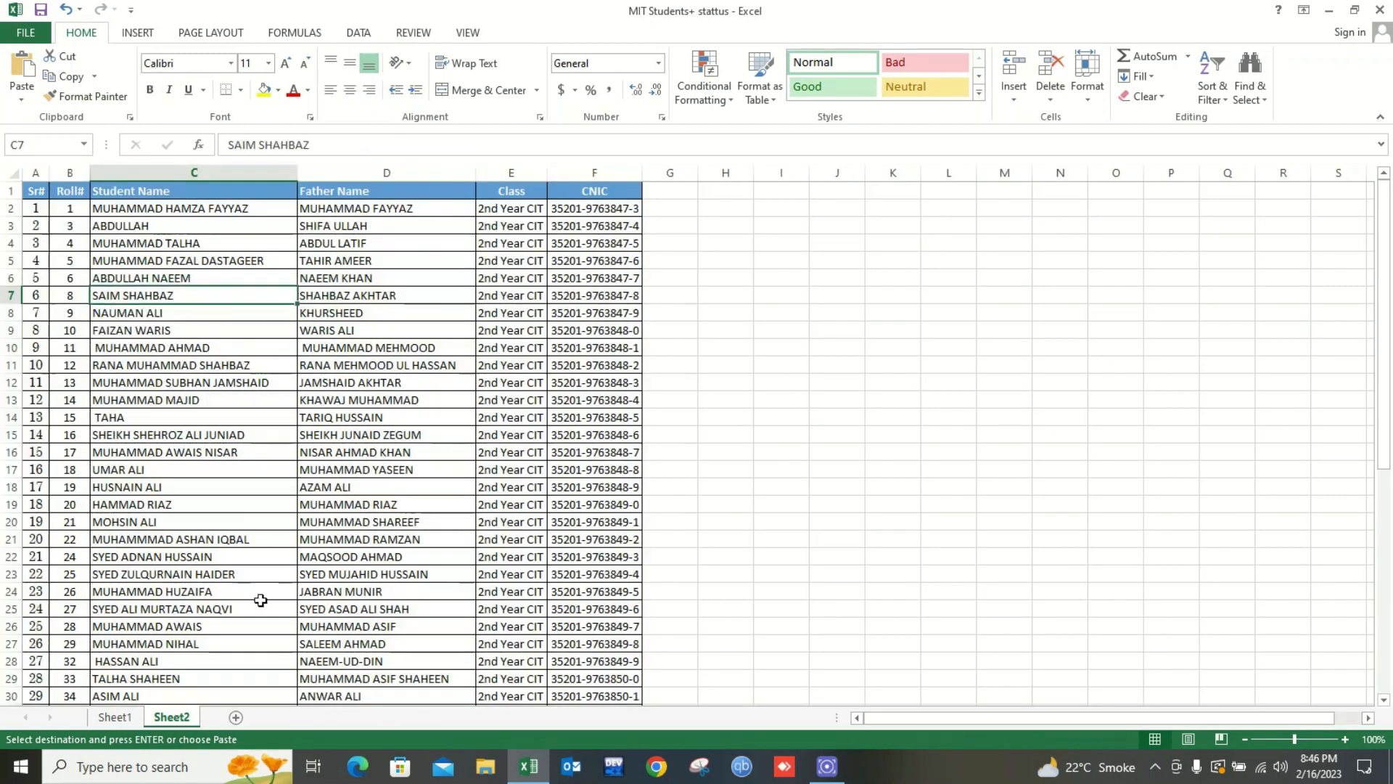
Return to Sheet1, clear the filter from the Class column and check that the other classes are listed
{"action": "left_click", "coordinate": [140, 717]}
{"action": "left_click", "coordinate": [261, 451]}
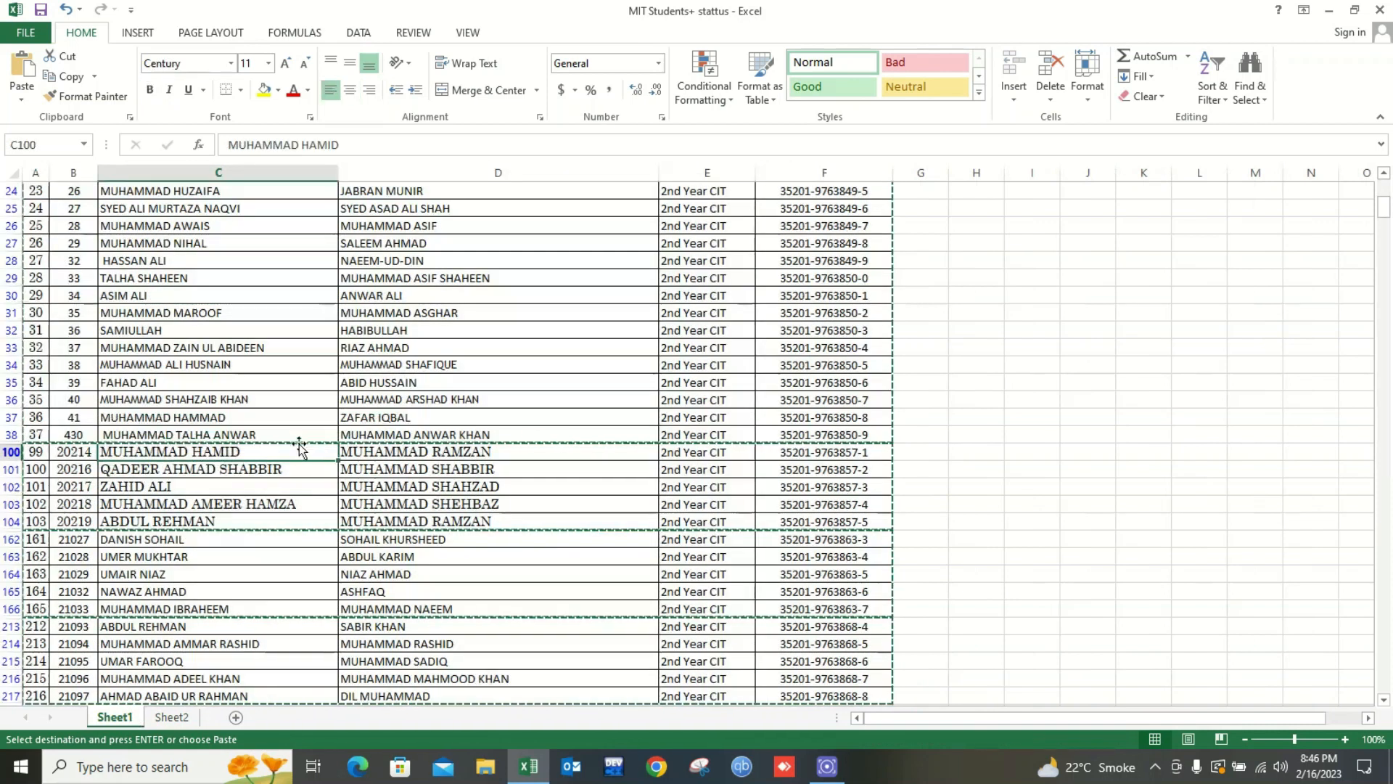
{"action": "scroll", "coordinate": [1233, 178], "scroll_direction": "up", "scroll_amount": 8}
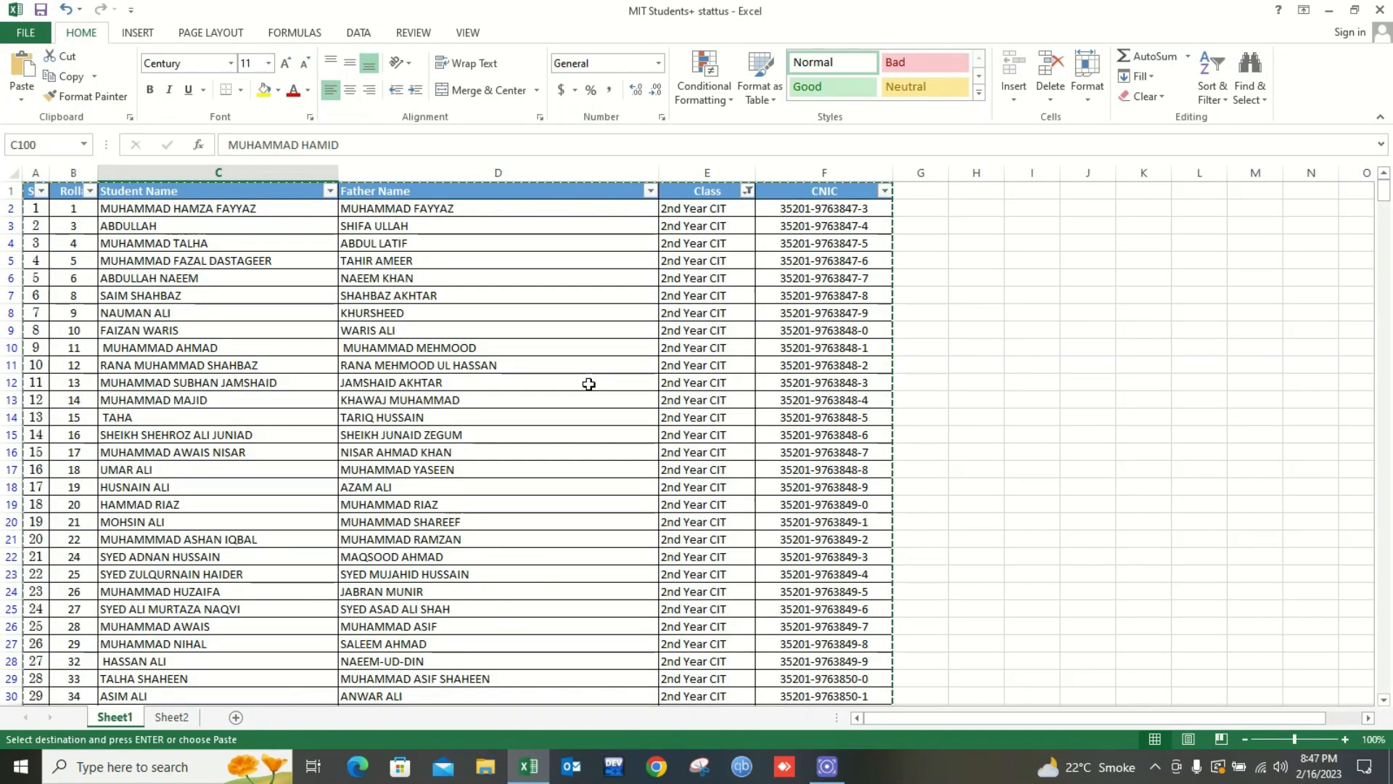
{"action": "left_click", "coordinate": [747, 192]}
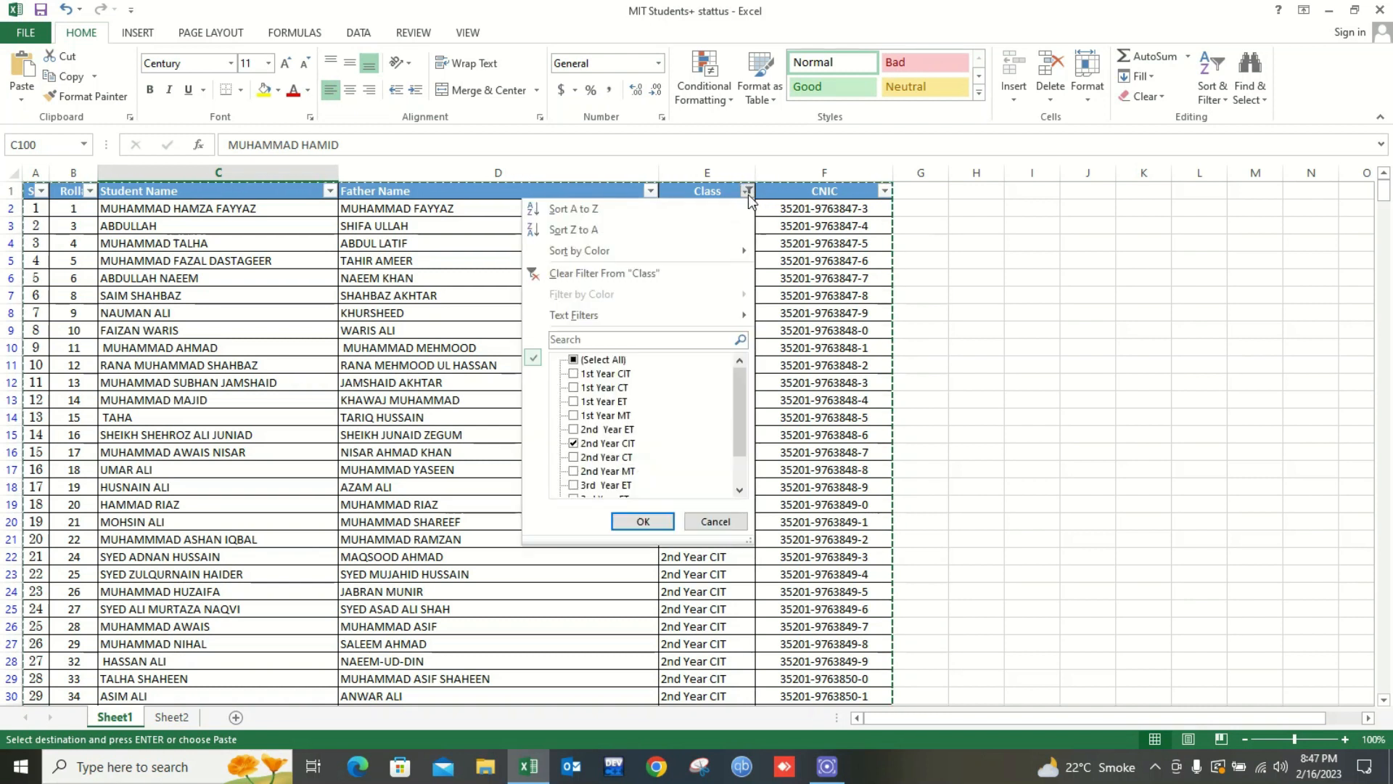
{"action": "left_click", "coordinate": [637, 274]}
{"action": "scroll", "coordinate": [704, 321], "scroll_direction": "down", "scroll_amount": 3}
{"action": "scroll", "coordinate": [704, 321], "scroll_direction": "down", "scroll_amount": 11}
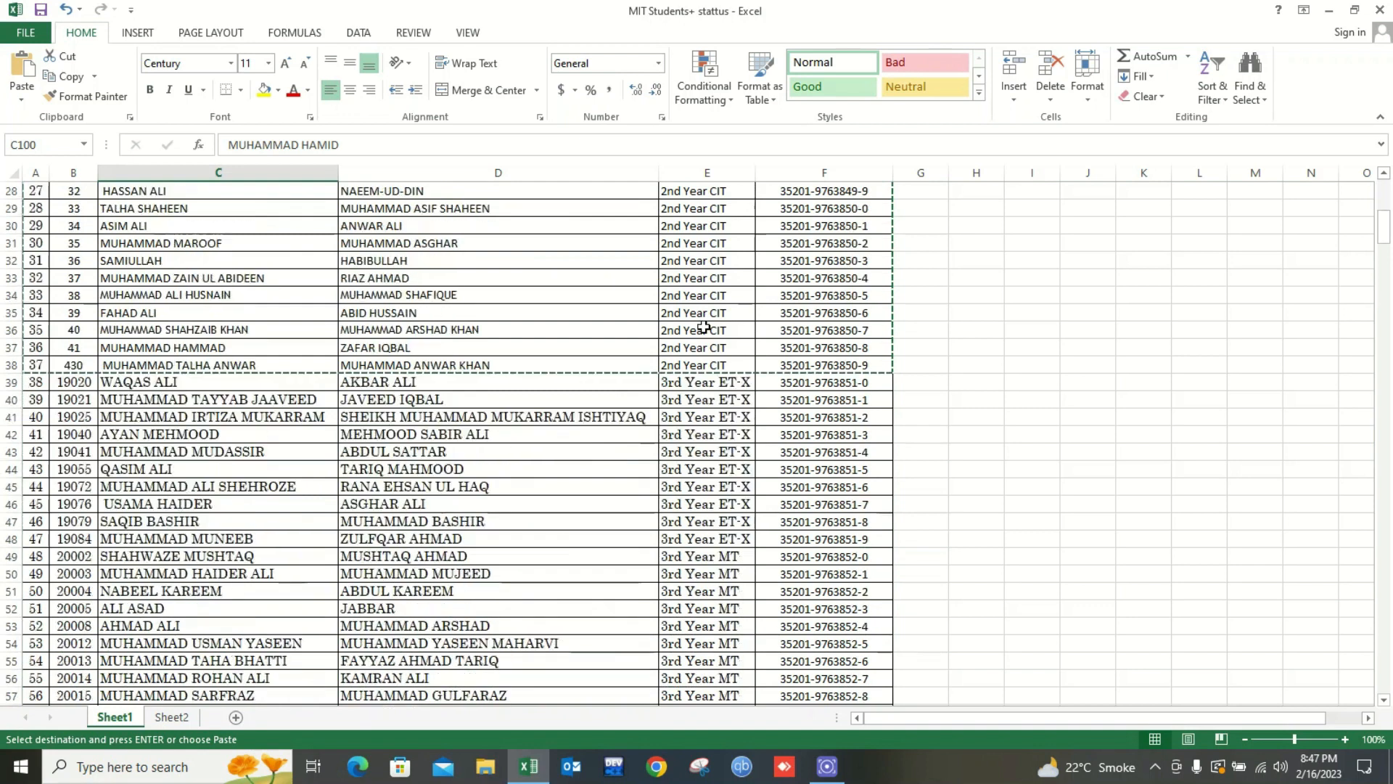
{"action": "scroll", "coordinate": [703, 373], "scroll_direction": "up", "scroll_amount": 14}
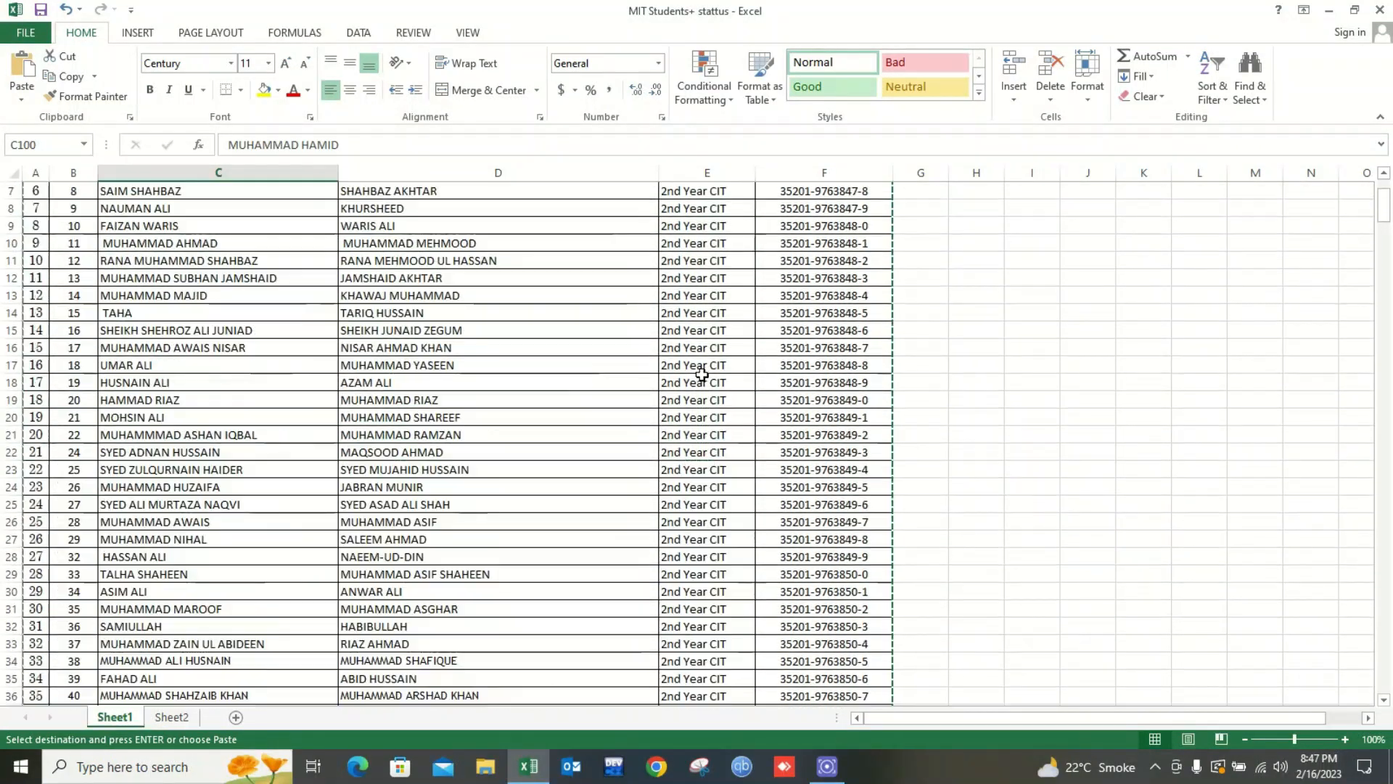
Filter the Class column to show only the 1st Year CIT records
{"action": "left_click", "coordinate": [747, 191]}
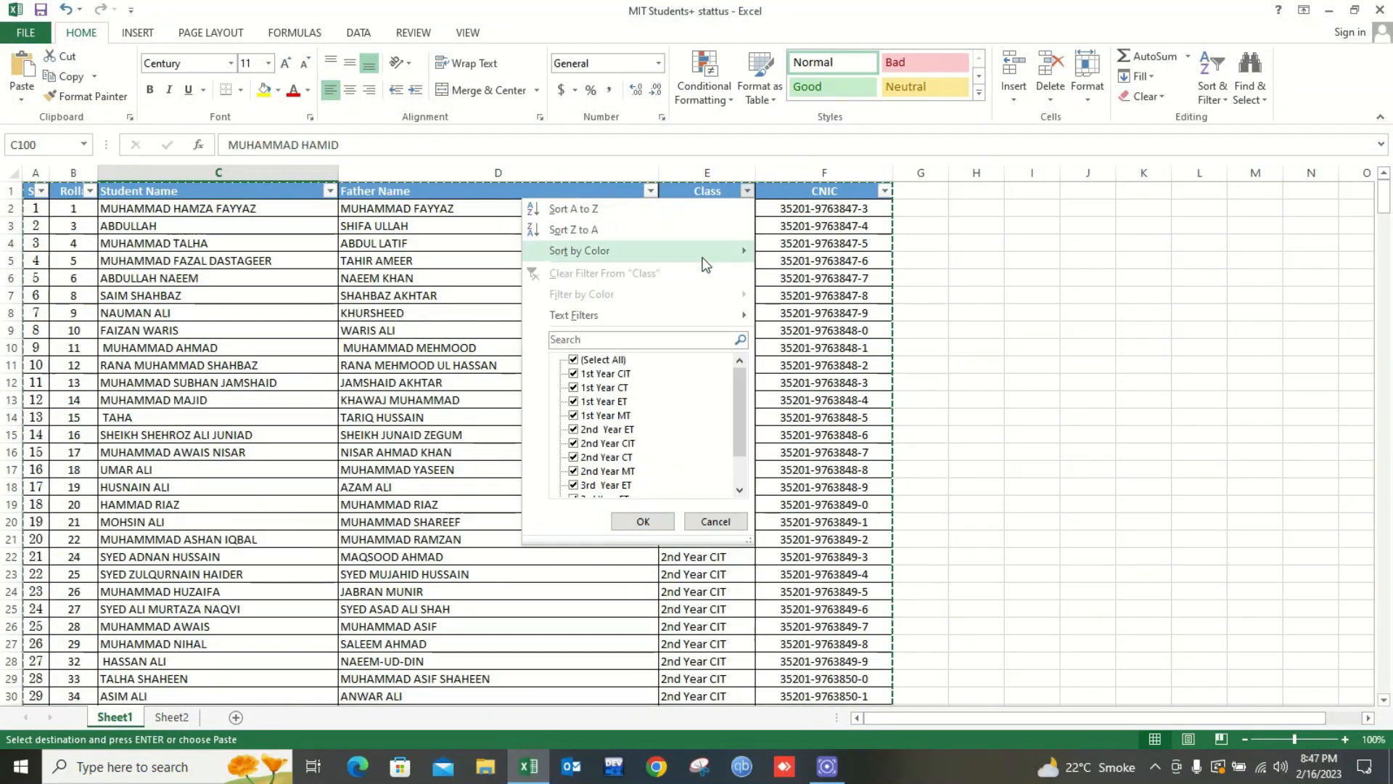
{"action": "left_click", "coordinate": [617, 360]}
{"action": "left_click", "coordinate": [617, 374]}
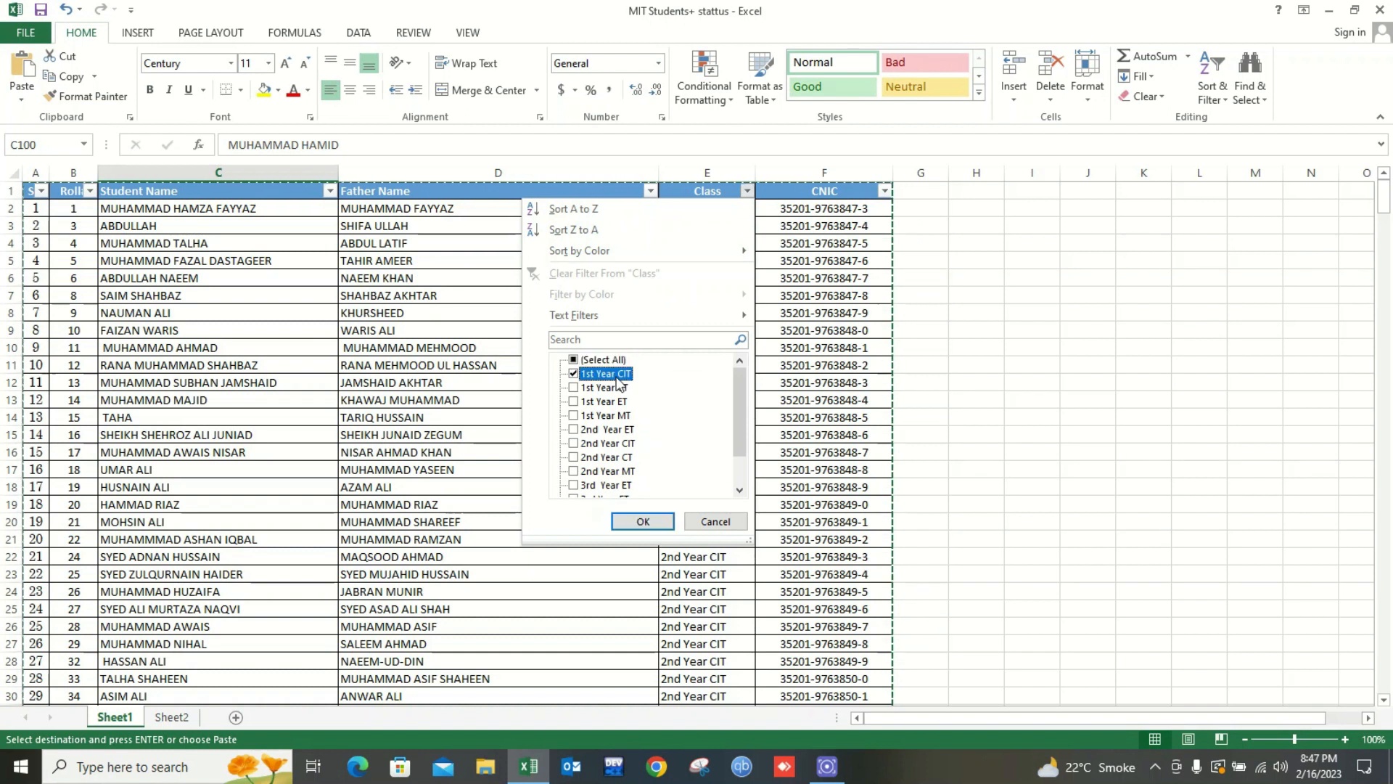
{"action": "left_click", "coordinate": [640, 521]}
{"action": "scroll", "coordinate": [293, 425], "scroll_direction": "down", "scroll_amount": 4}
{"action": "scroll", "coordinate": [293, 426], "scroll_direction": "up", "scroll_amount": 4}
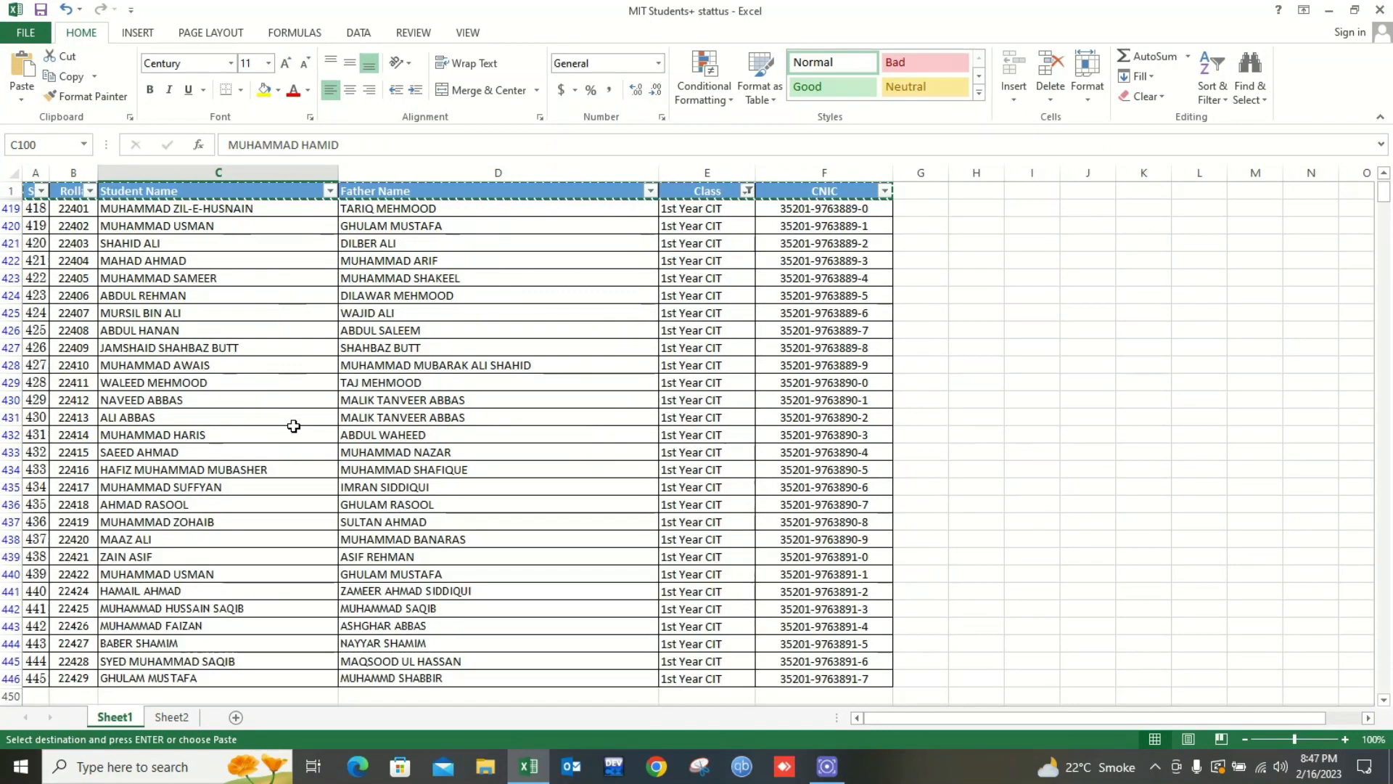
Widen the Sr# column slightly on Sheet1
{"action": "left_click", "coordinate": [66, 225]}
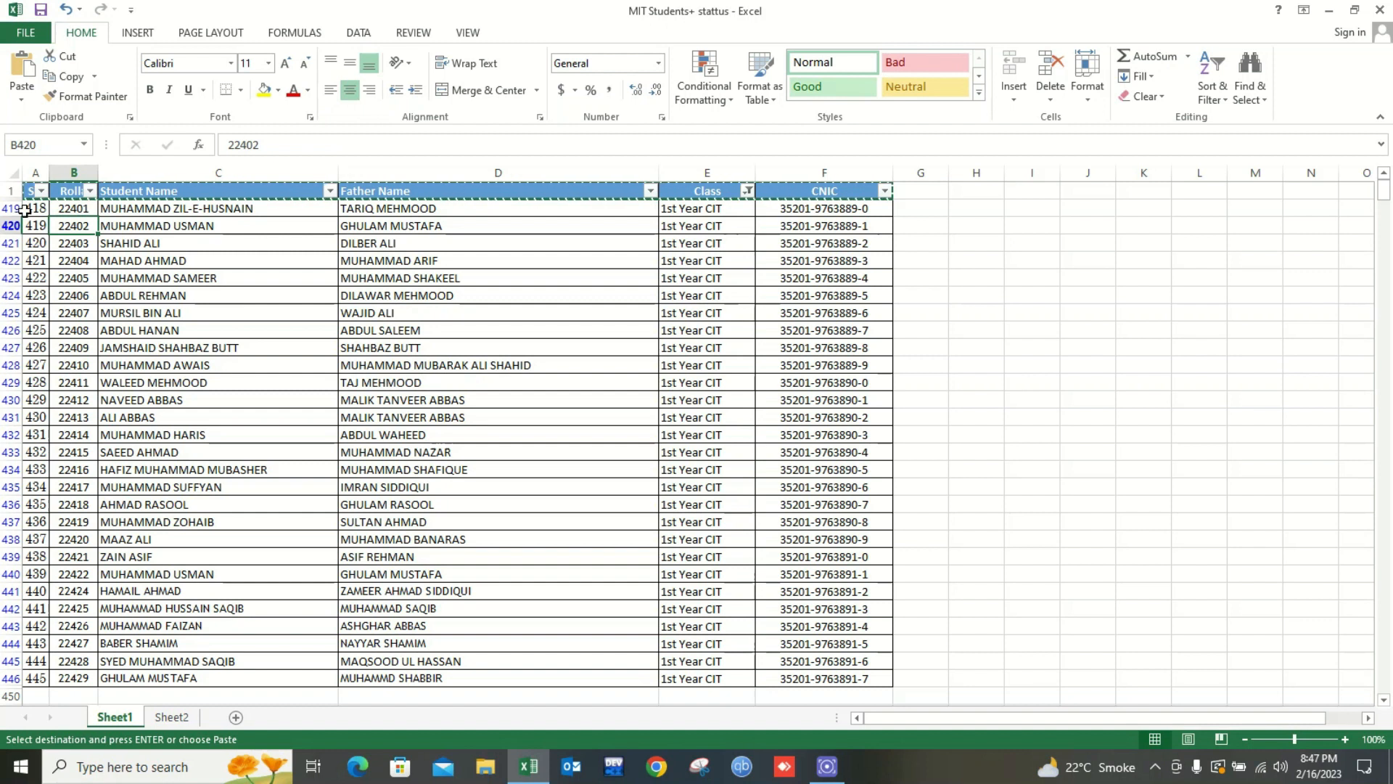
{"action": "left_click_drag", "start_coordinate": [49, 174], "coordinate": [33, 489]}
{"action": "left_click", "coordinate": [93, 400]}
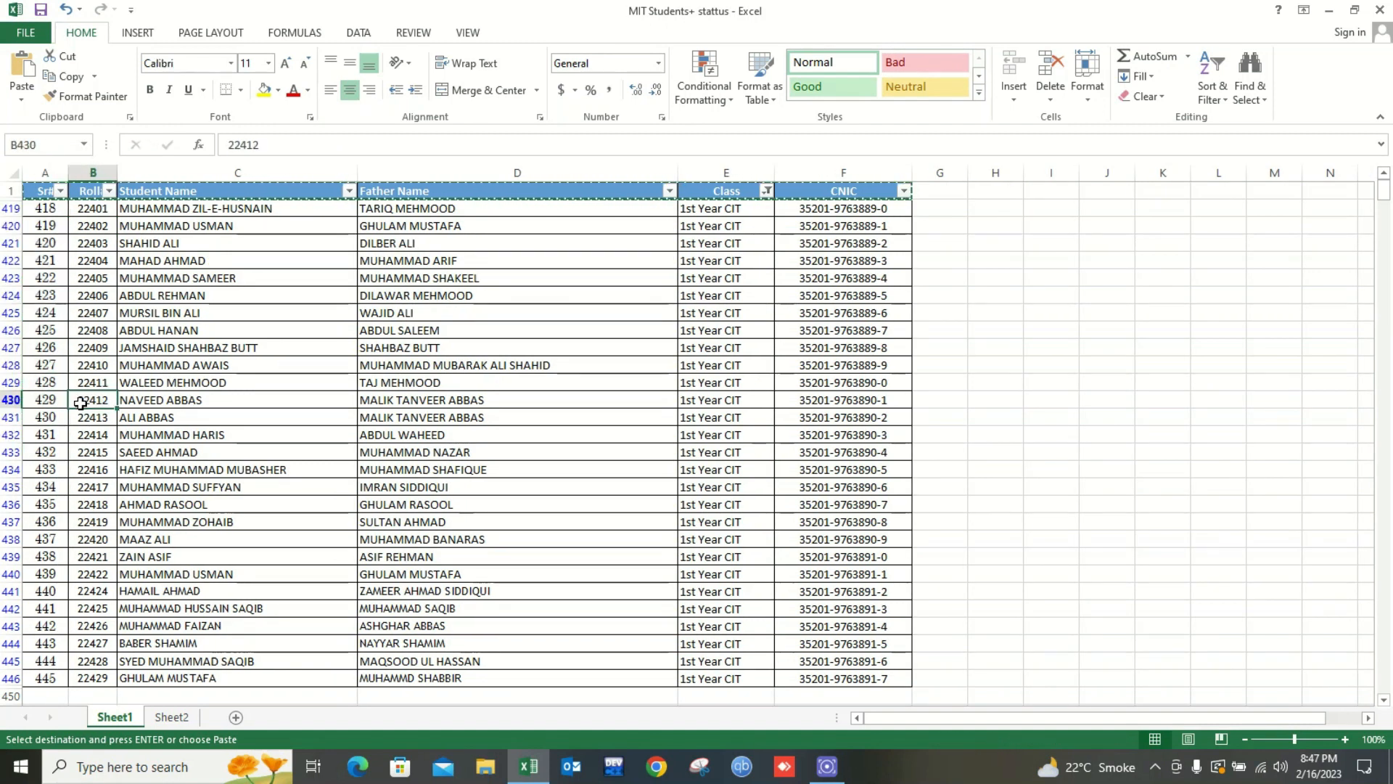
Include 2nd Year ET alongside 1st Year CIT in the Class filter and select Sr# cells A227 to A235
{"action": "left_click", "coordinate": [763, 190]}
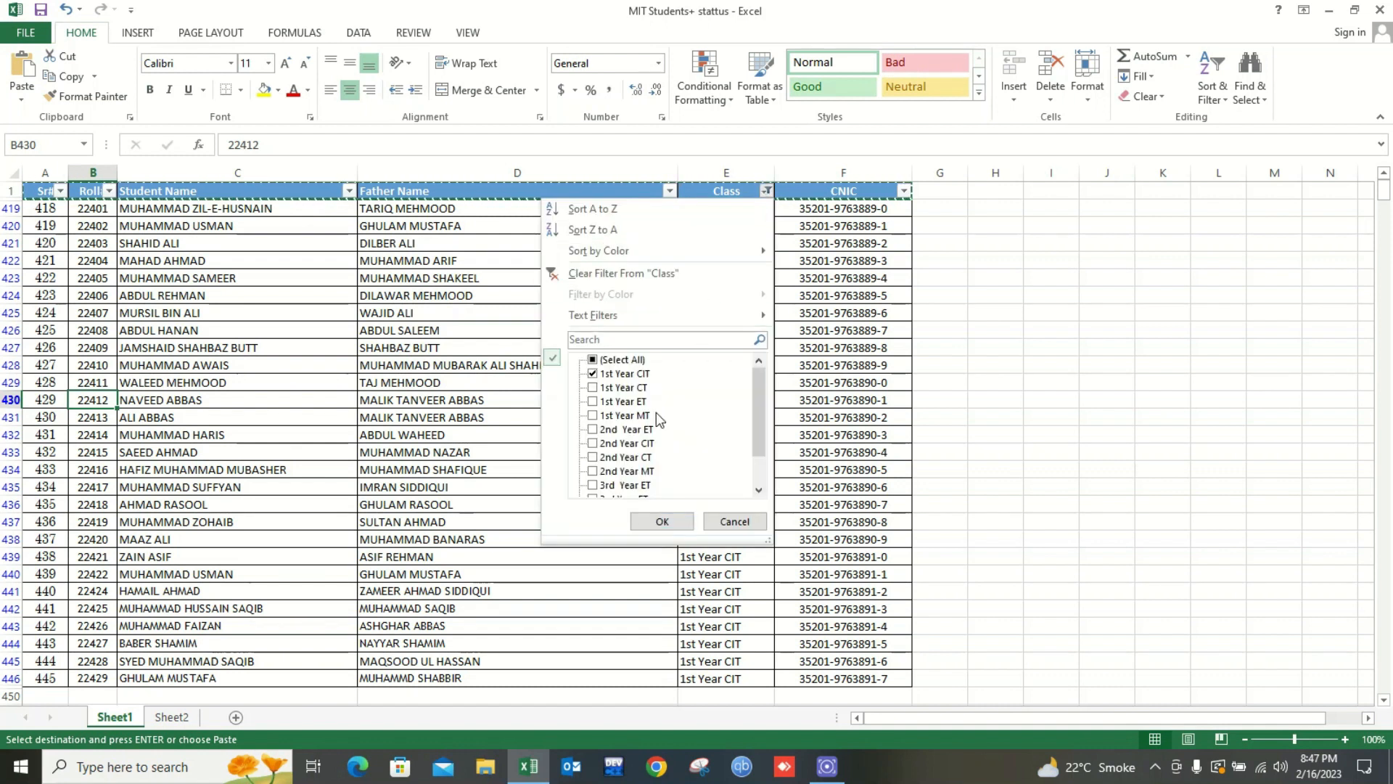
{"action": "left_click", "coordinate": [625, 443]}
{"action": "left_click", "coordinate": [626, 431]}
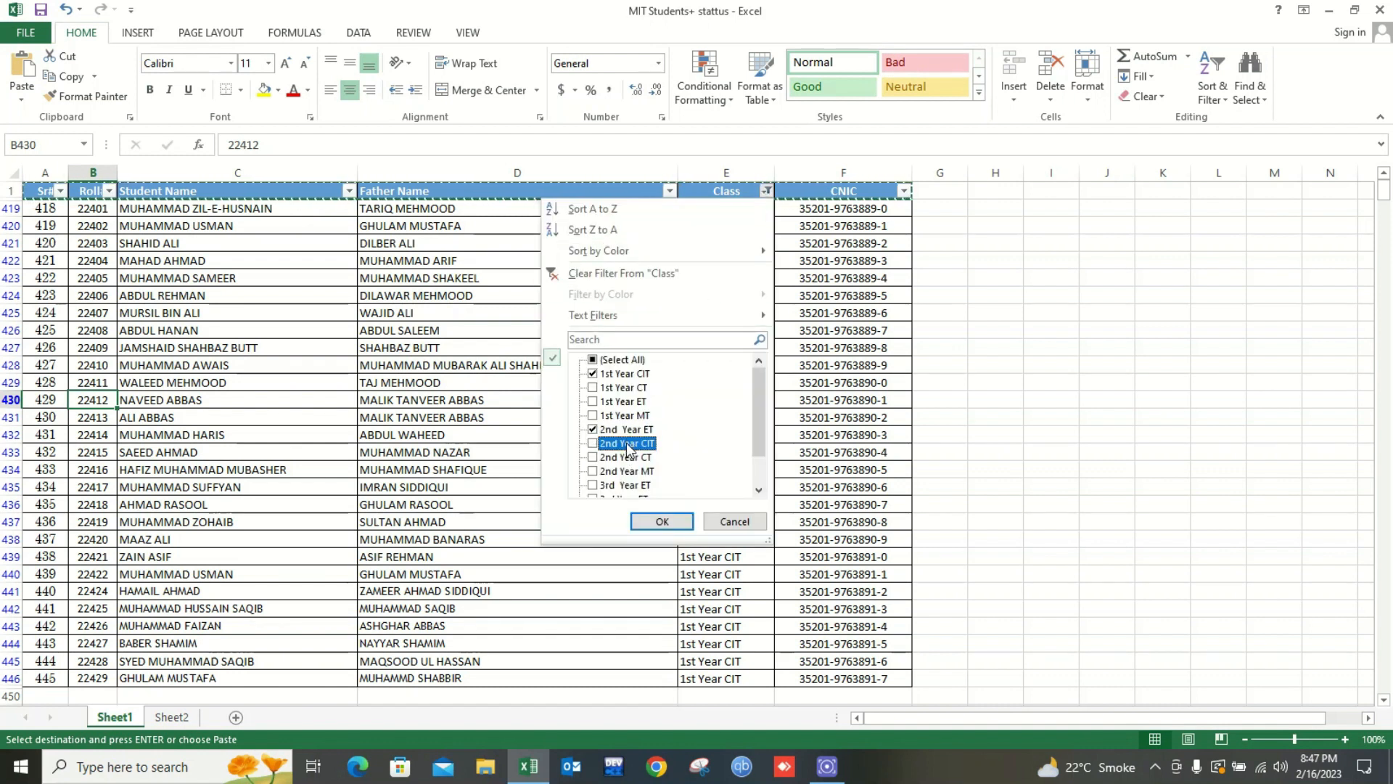
{"action": "left_click", "coordinate": [662, 521]}
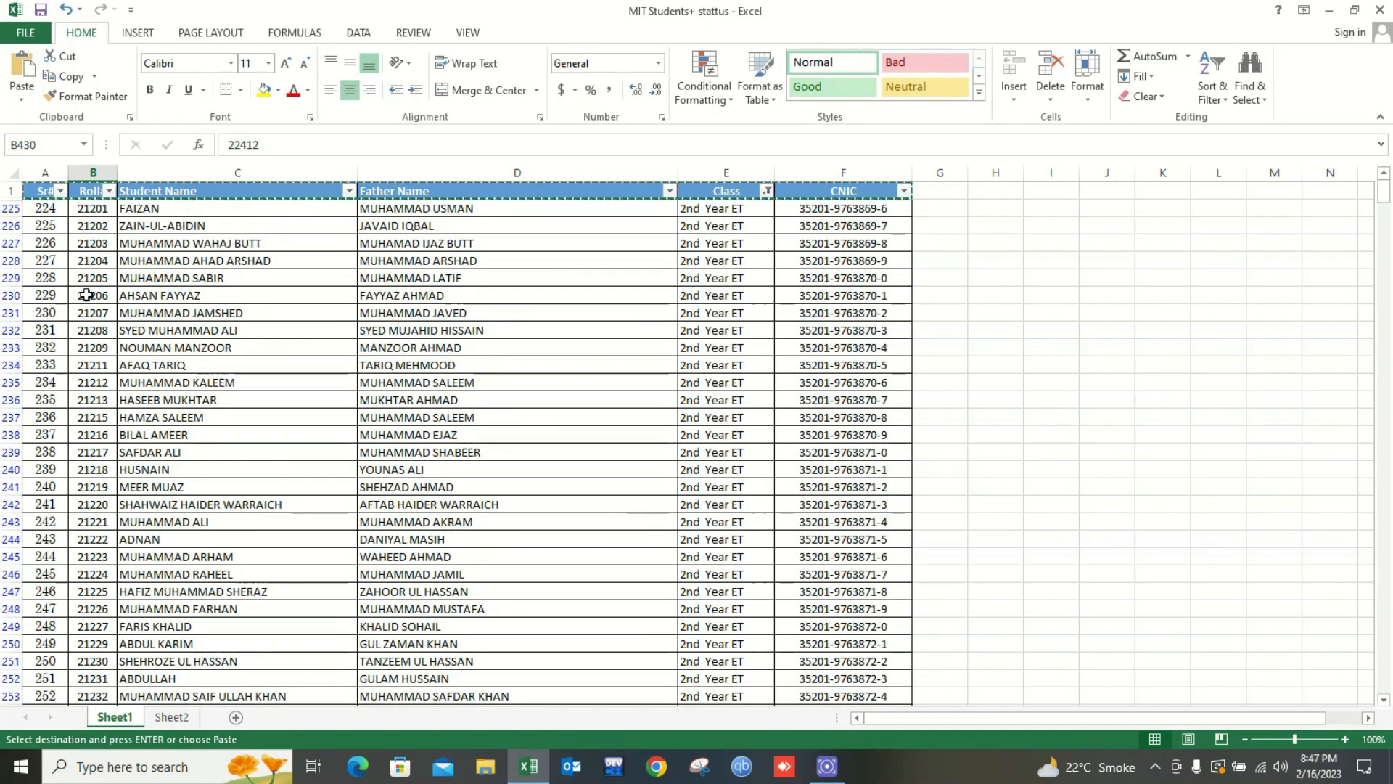
{"action": "left_click_drag", "start_coordinate": [44, 211], "coordinate": [46, 419]}
{"action": "left_click", "coordinate": [158, 325]}
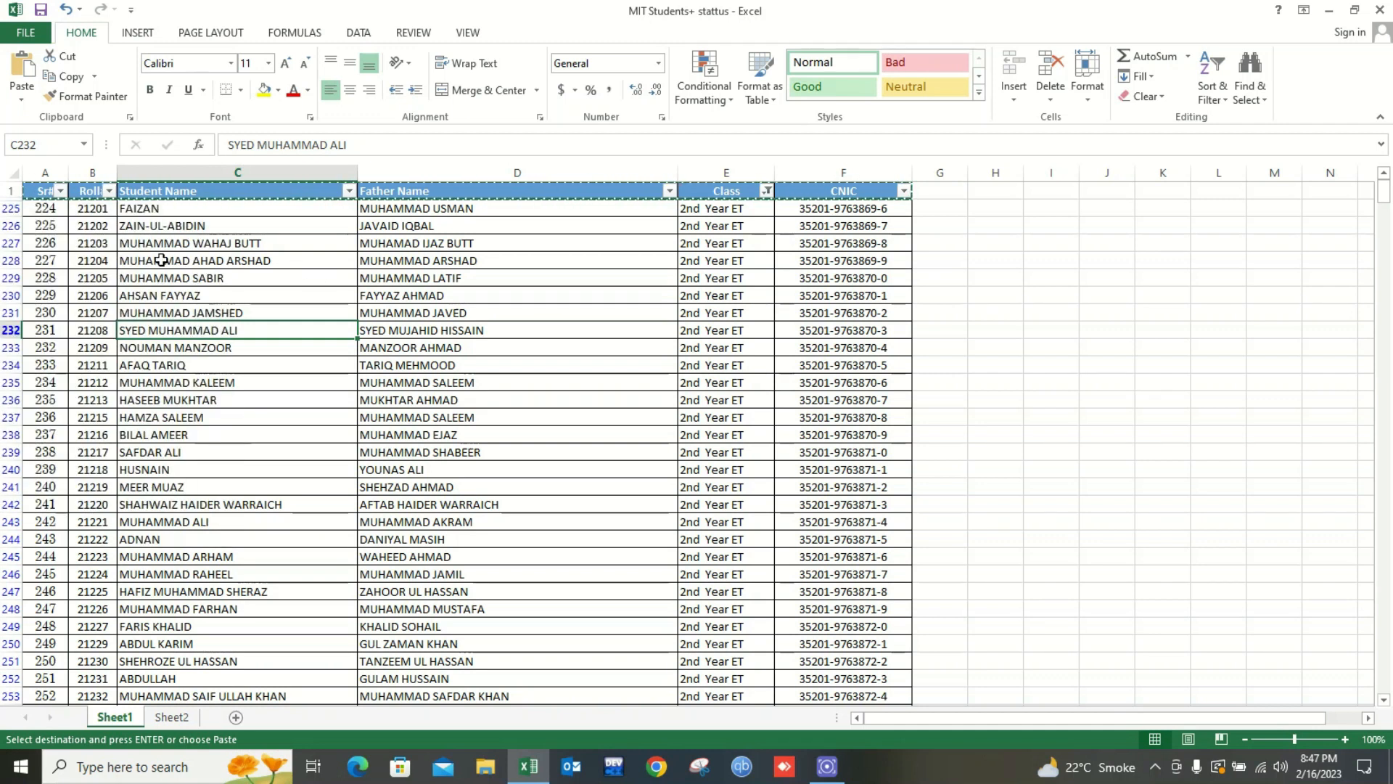
{"action": "left_click_drag", "start_coordinate": [45, 243], "coordinate": [45, 382]}
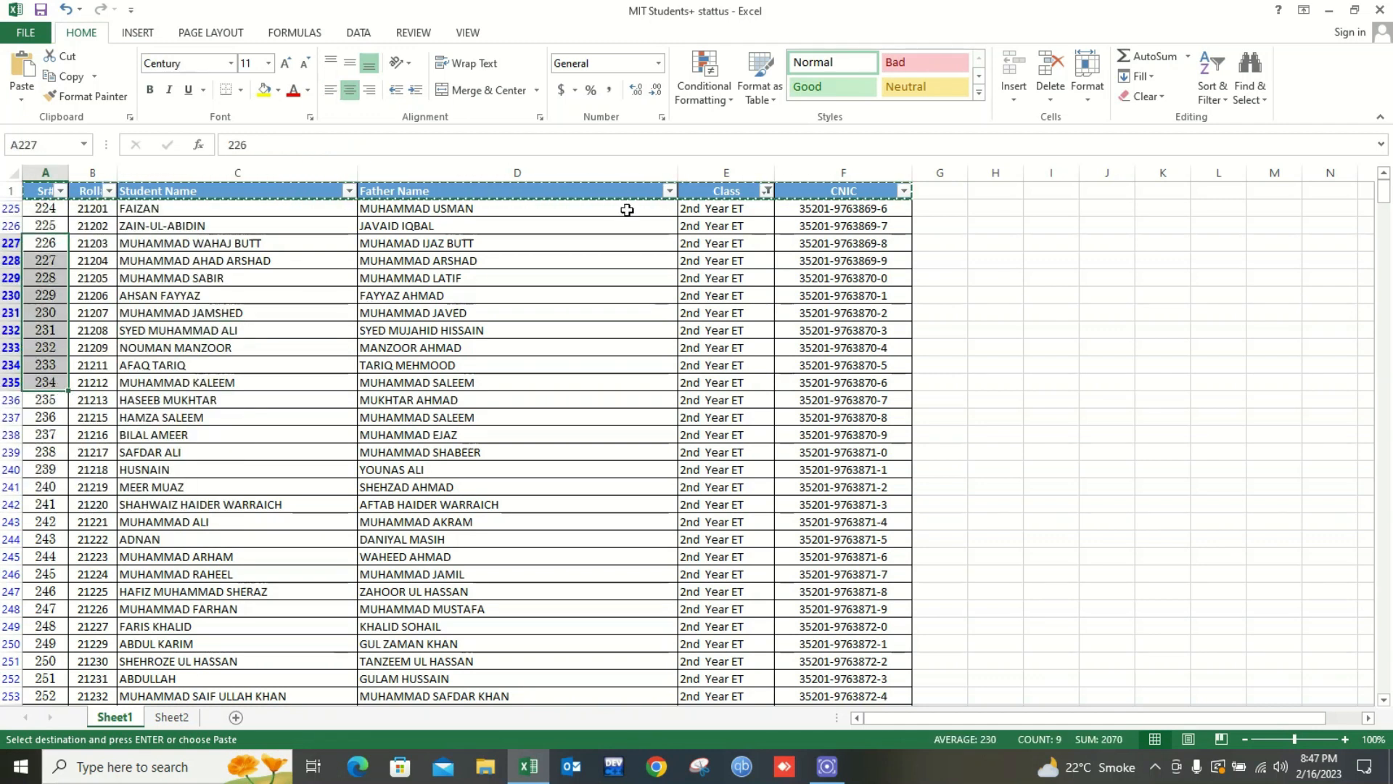
Clear the Class filter to list the records of every class again
{"action": "left_click", "coordinate": [766, 192]}
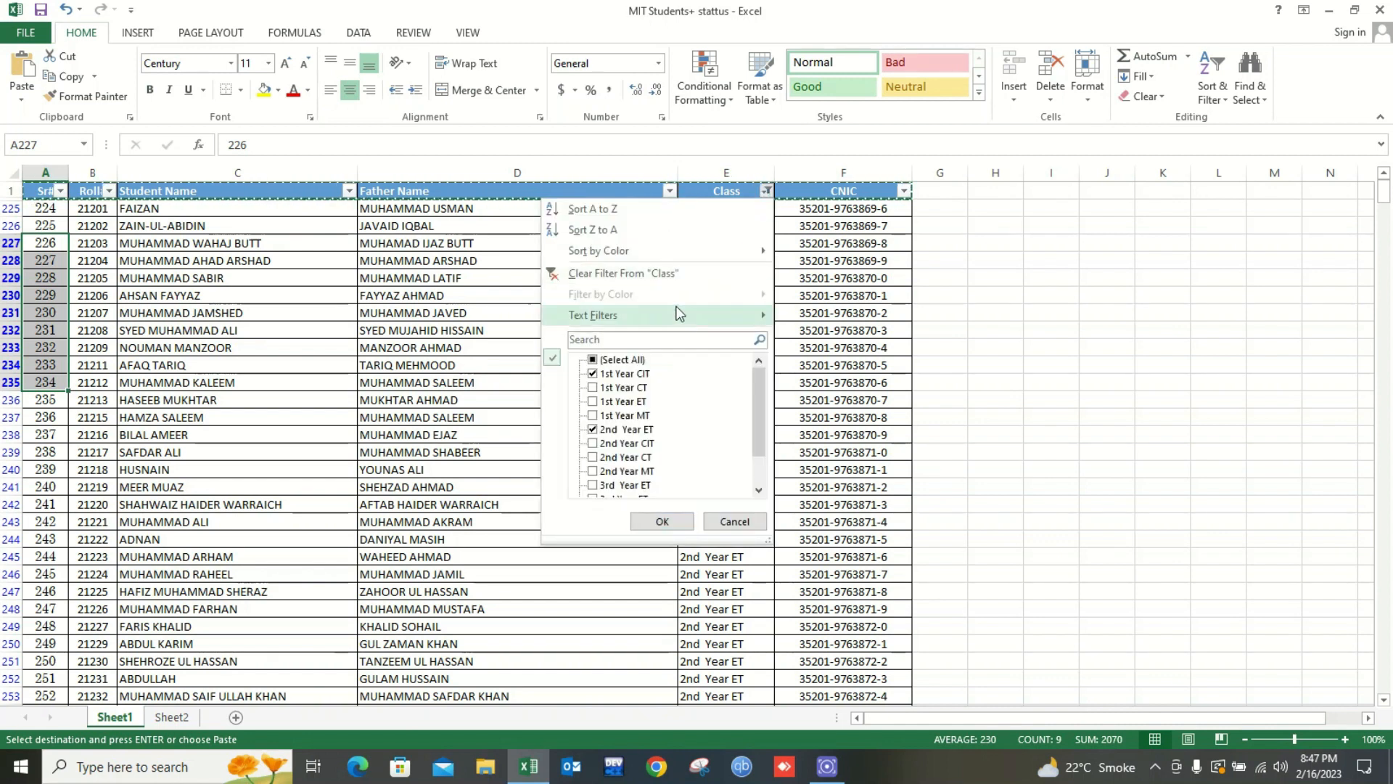
{"action": "left_click", "coordinate": [639, 271]}
{"action": "left_click", "coordinate": [517, 330]}
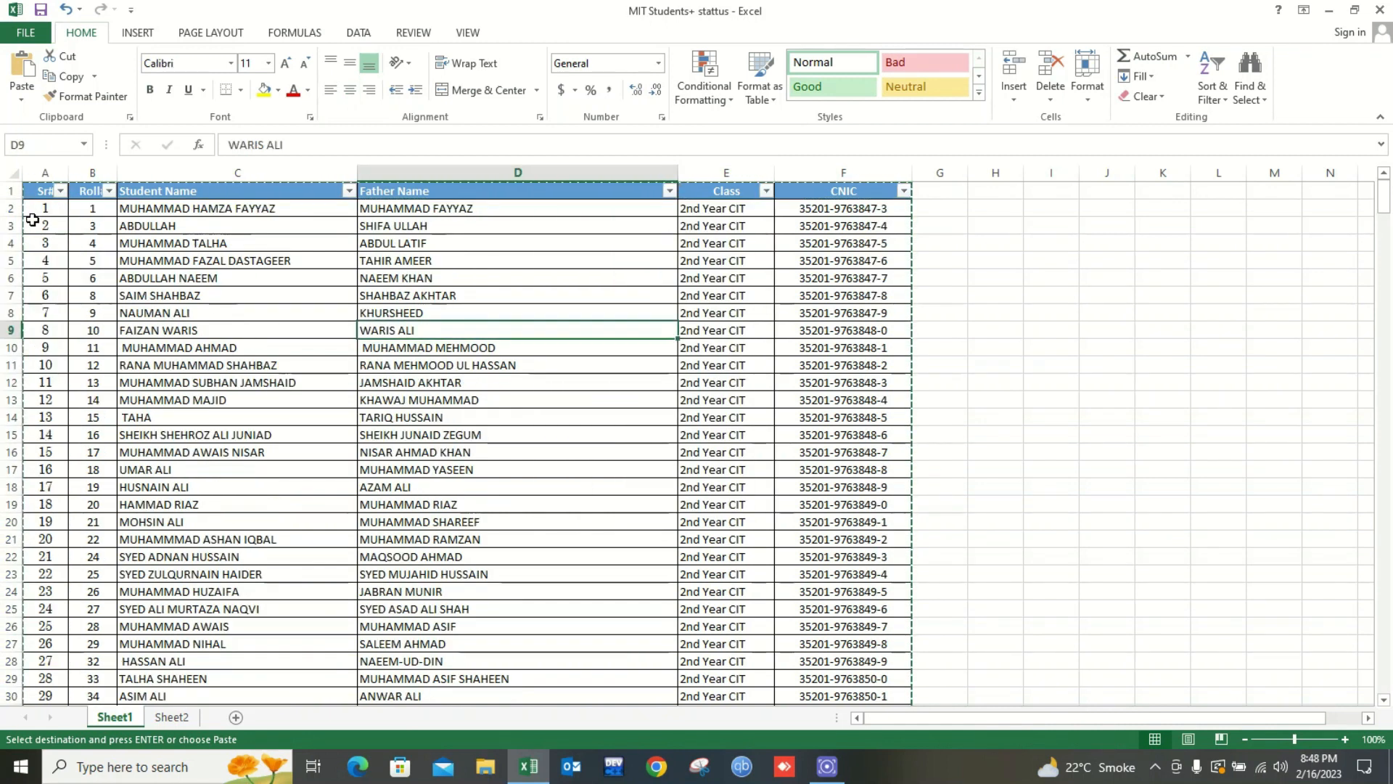
Sort the list by Sr# from smallest to largest and select the first seven serial numbers
{"action": "left_click", "coordinate": [61, 191]}
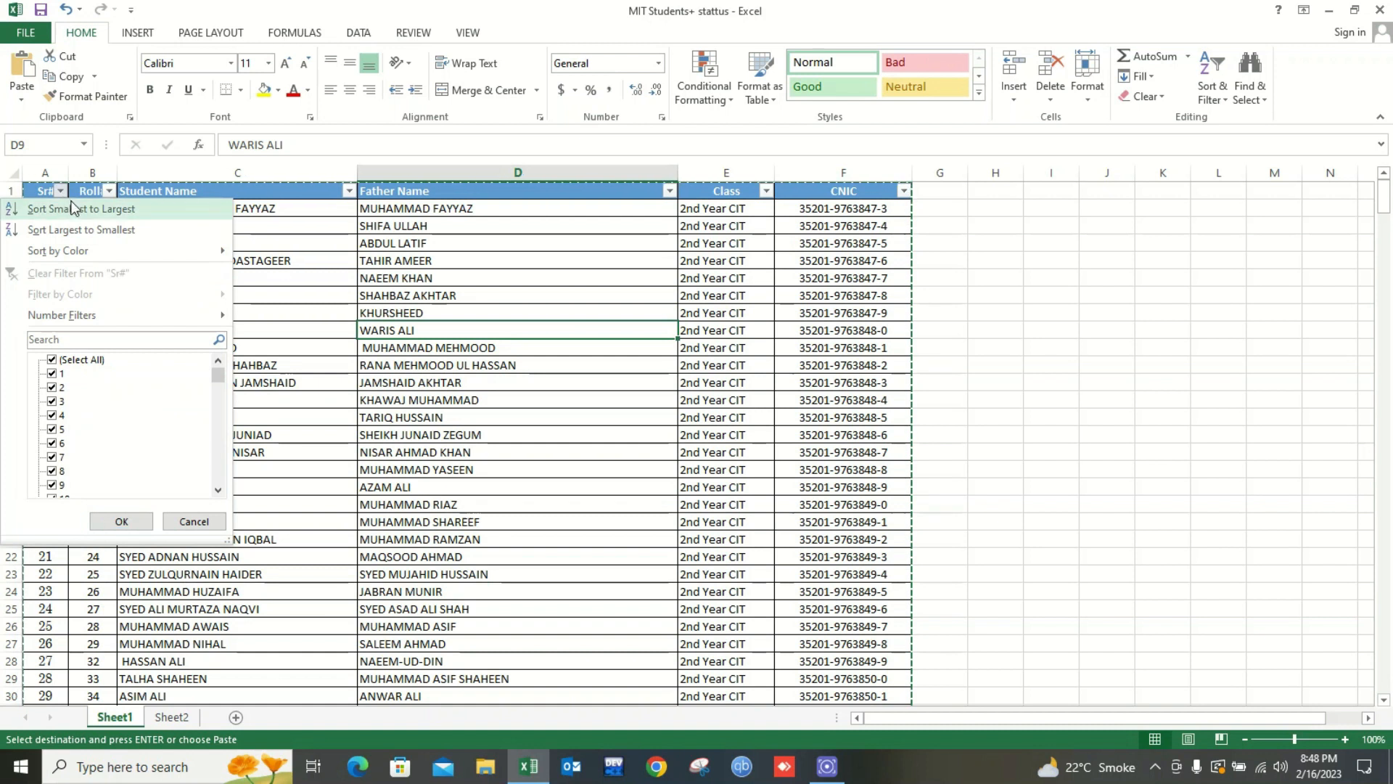
{"action": "left_click", "coordinate": [112, 216]}
{"action": "left_click", "coordinate": [53, 211]}
{"action": "left_click_drag", "start_coordinate": [53, 211], "coordinate": [48, 314]}
Examine the order of the serial numbers down the list, including the 3rd Year ET-X rows
{"action": "scroll", "coordinate": [169, 332], "scroll_direction": "down", "scroll_amount": 7}
{"action": "scroll", "coordinate": [169, 331], "scroll_direction": "down", "scroll_amount": 3}
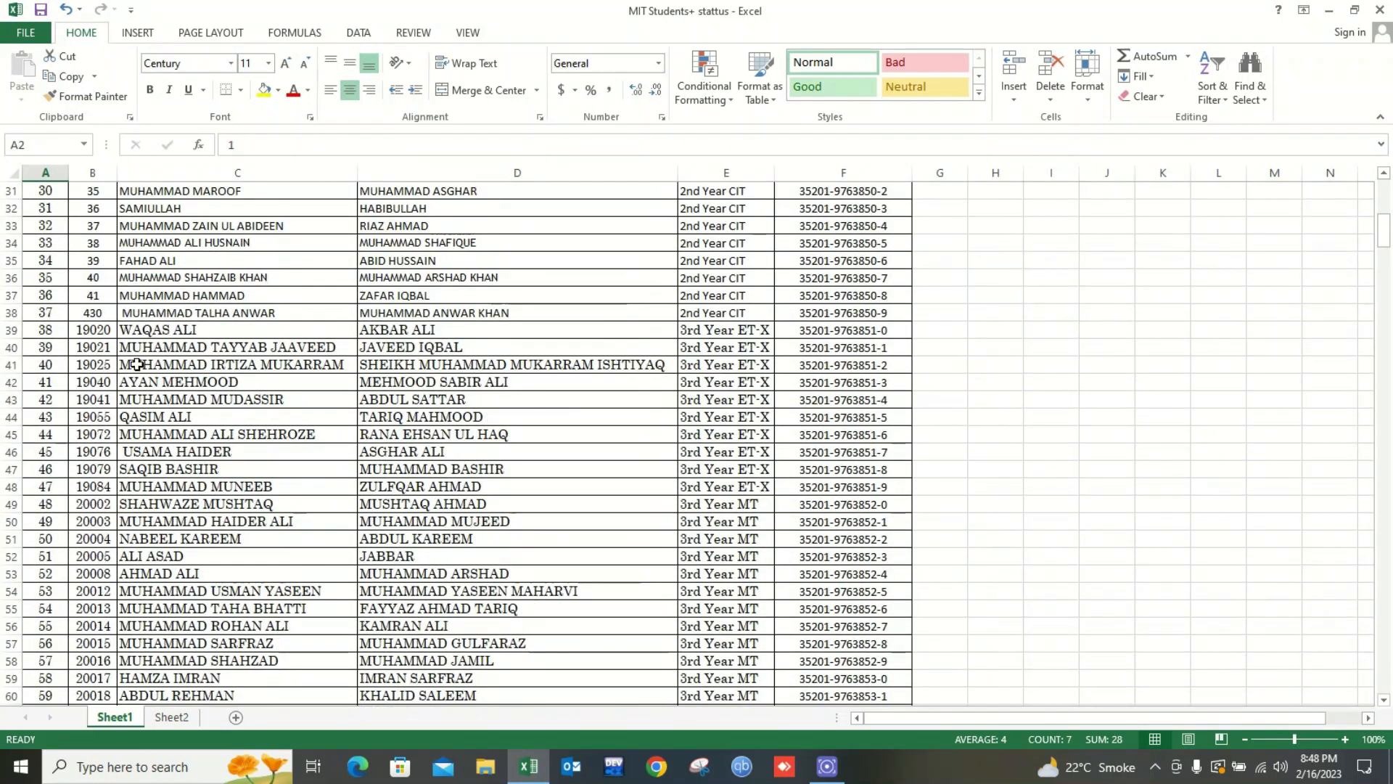
{"action": "left_click_drag", "start_coordinate": [52, 330], "coordinate": [43, 488]}
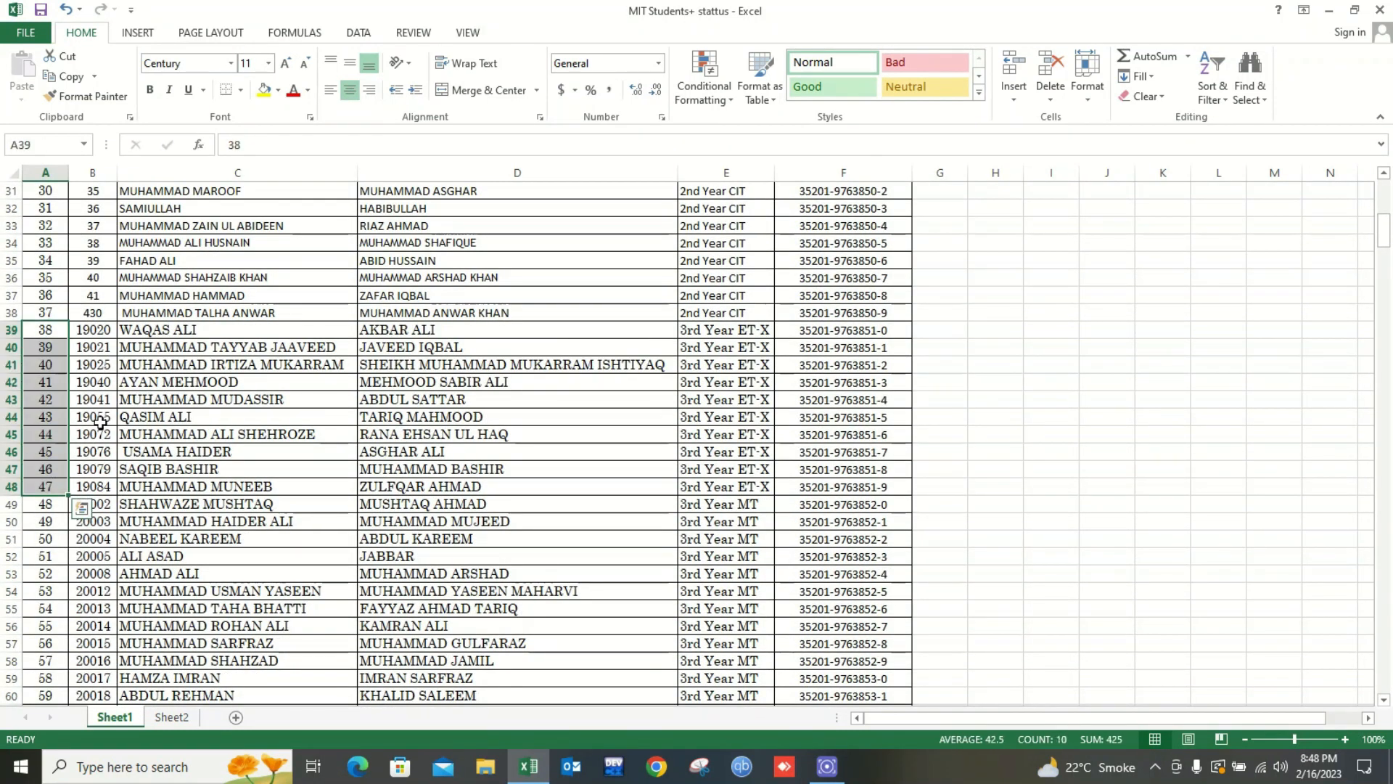
{"action": "scroll", "coordinate": [62, 413], "scroll_direction": "down", "scroll_amount": 19}
{"action": "scroll", "coordinate": [62, 413], "scroll_direction": "down", "scroll_amount": 4}
{"action": "scroll", "coordinate": [55, 338], "scroll_direction": "up", "scroll_amount": 5}
{"action": "scroll", "coordinate": [55, 338], "scroll_direction": "down", "scroll_amount": 5}
{"action": "scroll", "coordinate": [55, 338], "scroll_direction": "up", "scroll_amount": 20}
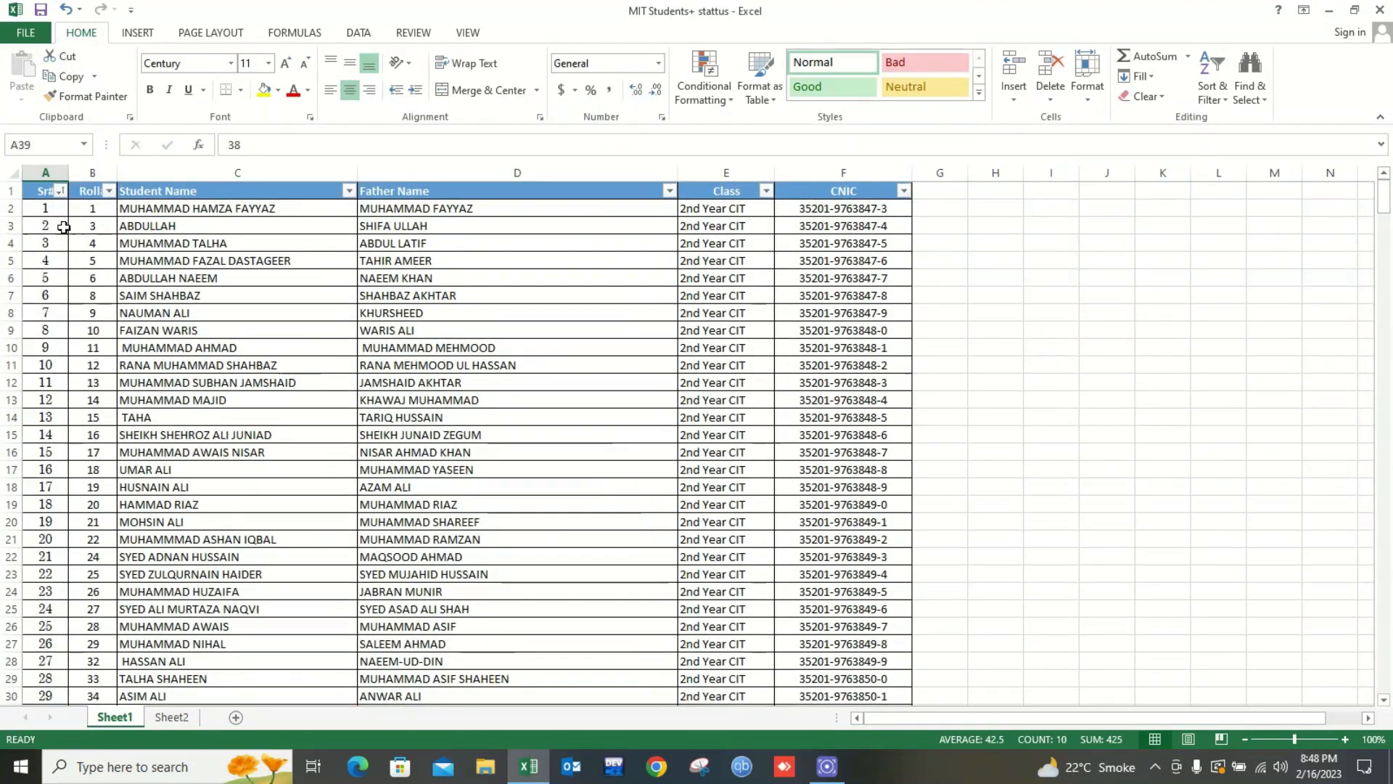
Sort the list by Sr# from largest to smallest and check the order of the records
{"action": "left_click", "coordinate": [61, 190]}
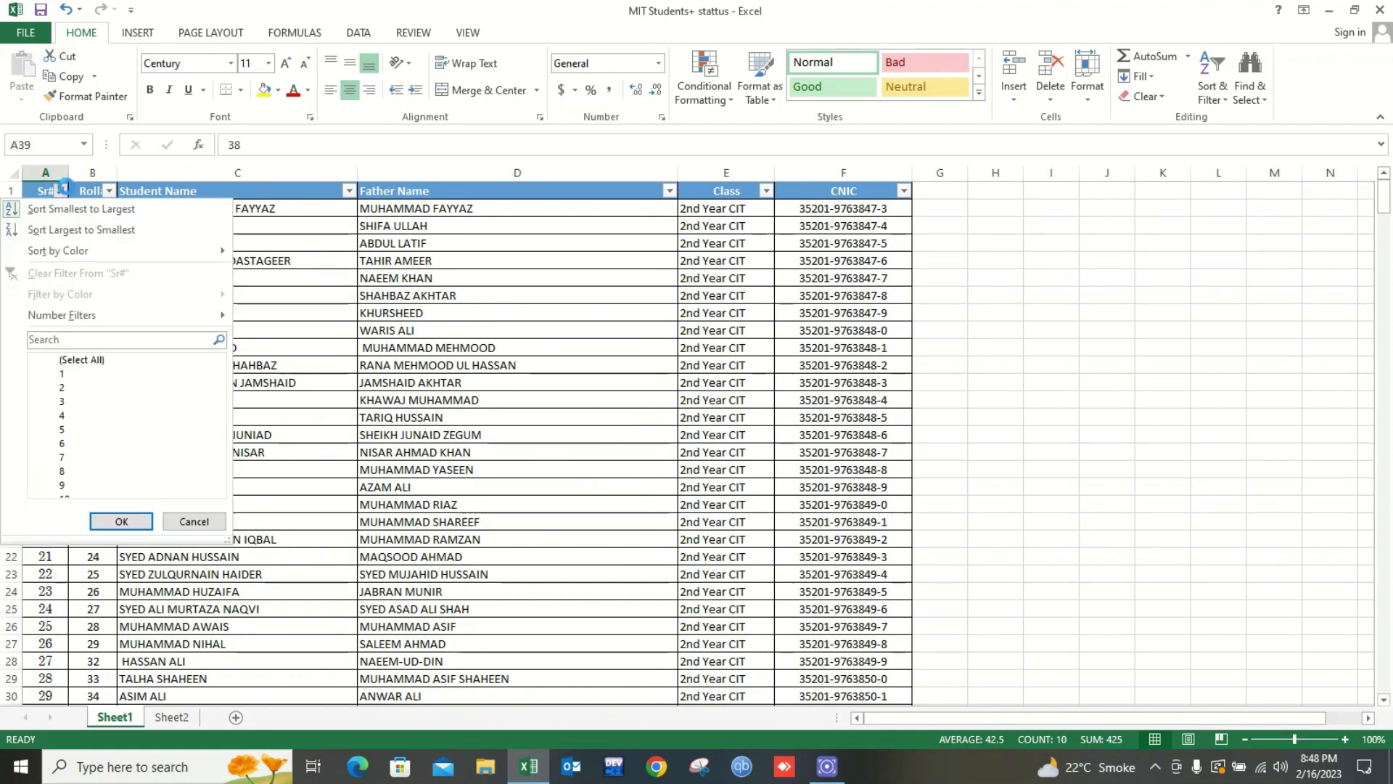
{"action": "left_click", "coordinate": [70, 229]}
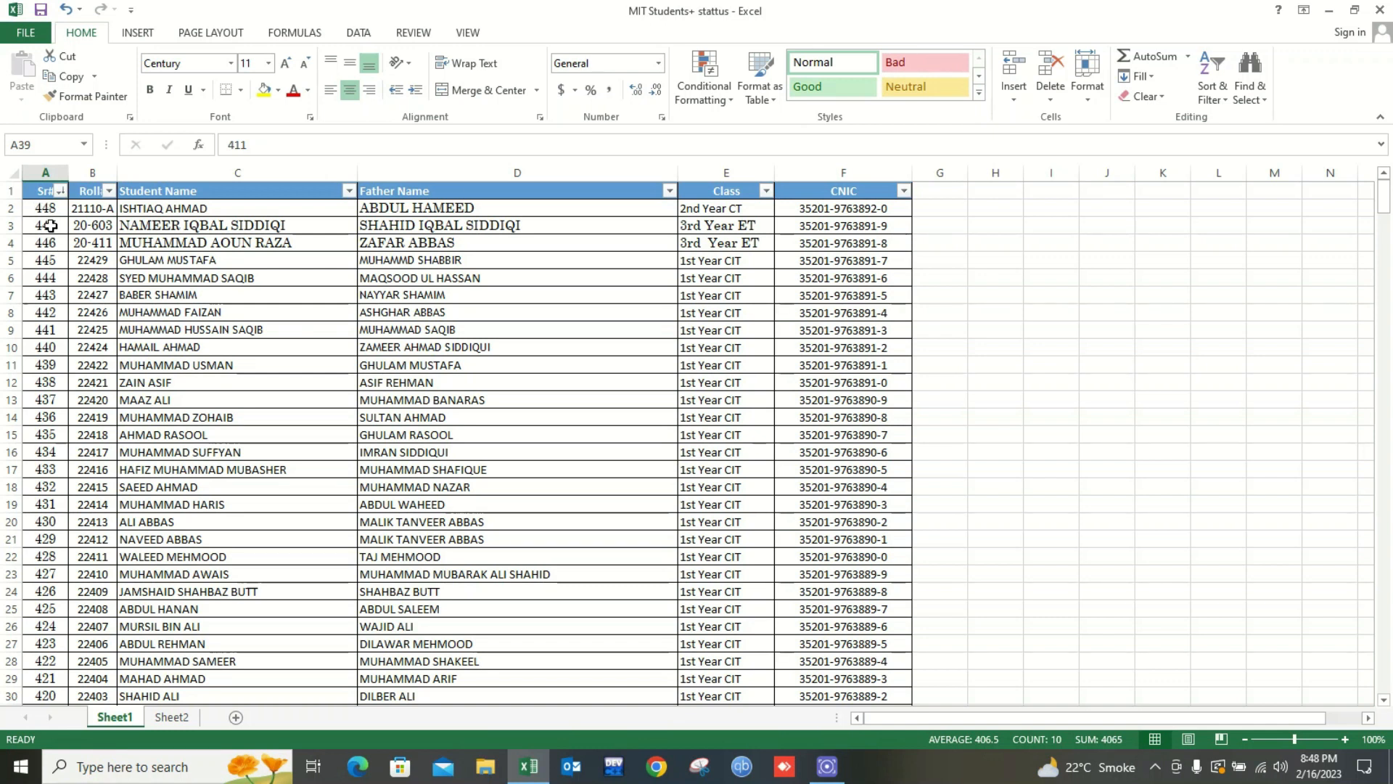
{"action": "scroll", "coordinate": [169, 367], "scroll_direction": "down", "scroll_amount": 6}
{"action": "scroll", "coordinate": [169, 368], "scroll_direction": "down", "scroll_amount": 4}
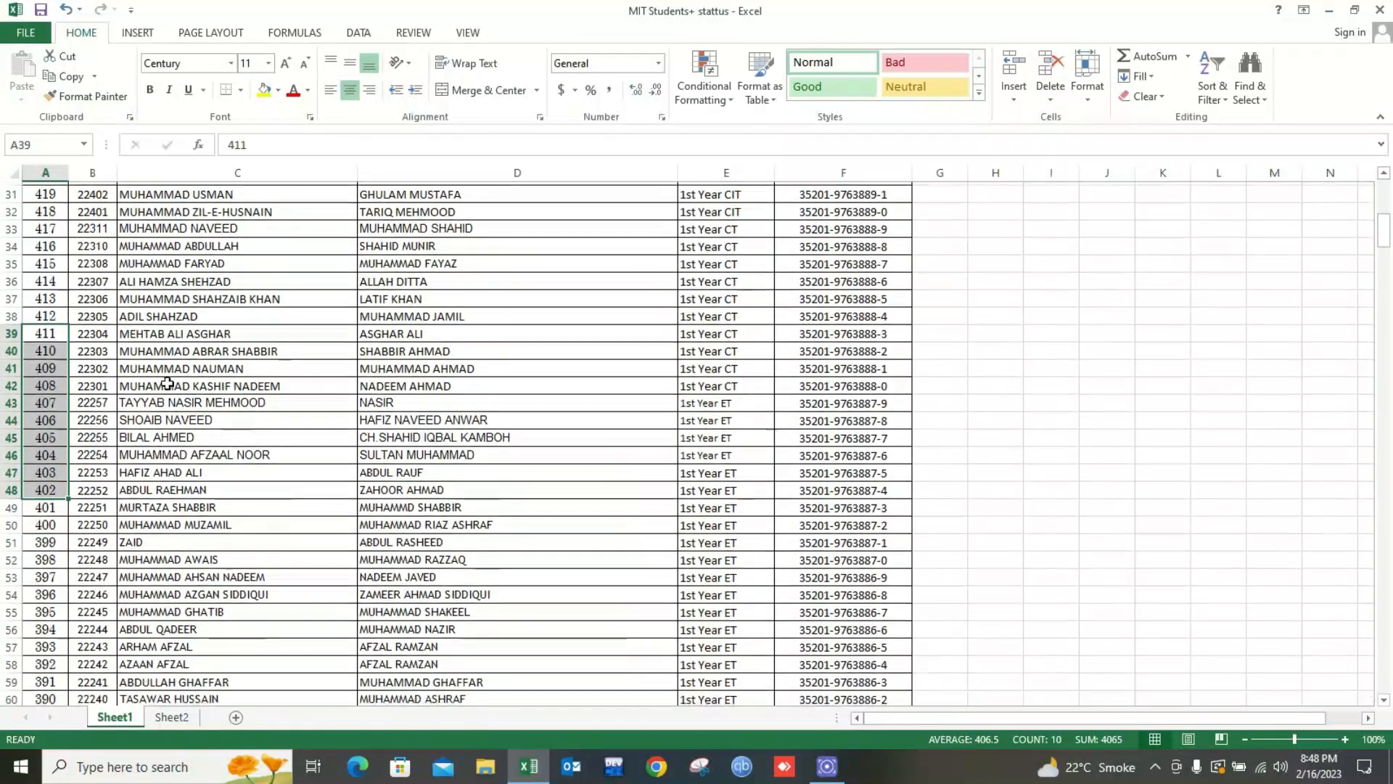
{"action": "left_click", "coordinate": [138, 419]}
{"action": "scroll", "coordinate": [138, 430], "scroll_direction": "up", "scroll_amount": 6}
{"action": "scroll", "coordinate": [137, 428], "scroll_direction": "up", "scroll_amount": 4}
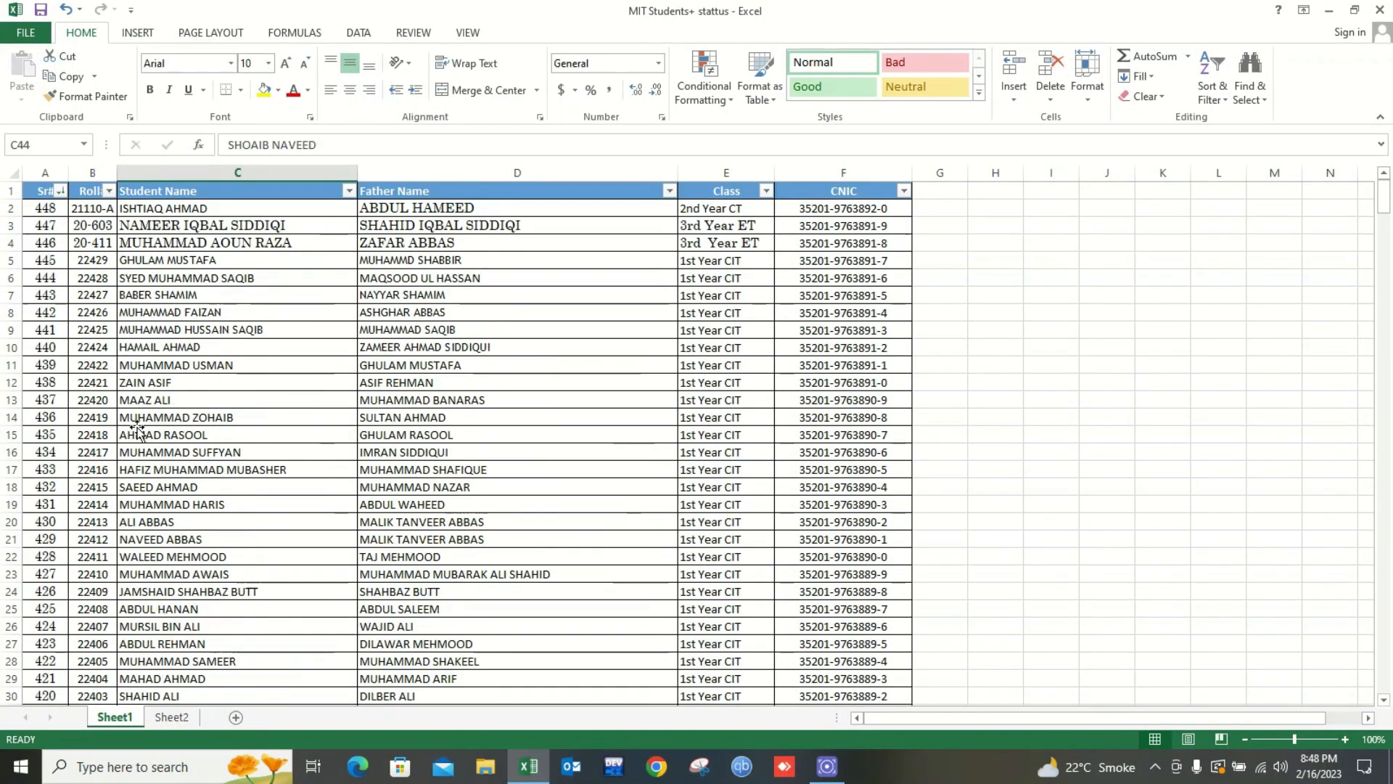